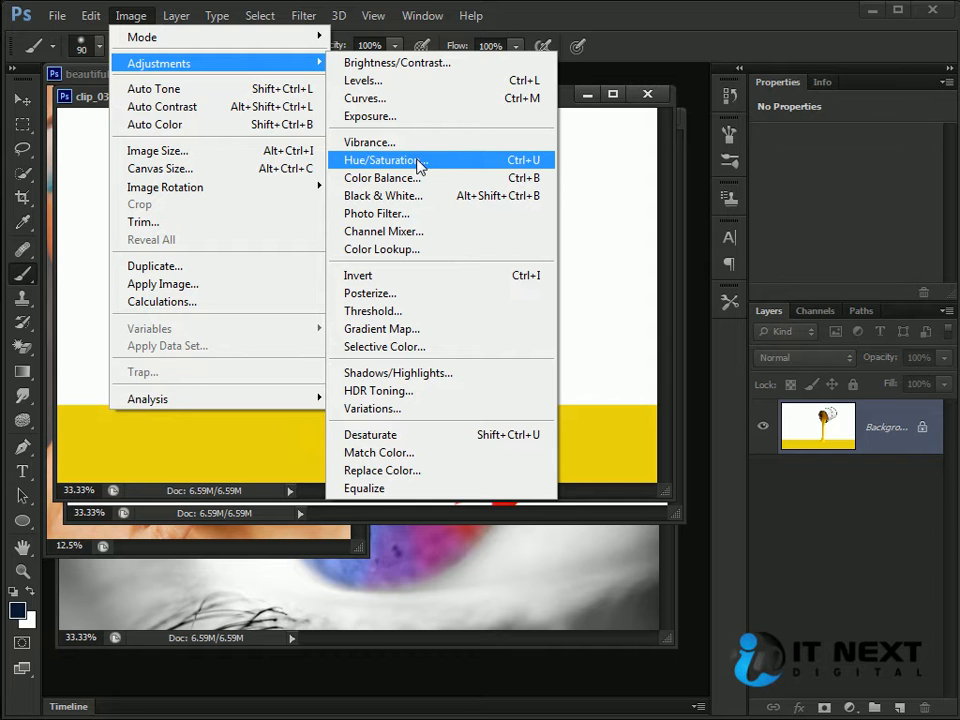
- Try a Hue/Saturation adjustment on clip_03.jpg, experimenting with the hue and setting saturation to +4 and lightness to -1
click(417, 160)
drag(542, 321, 670, 293)
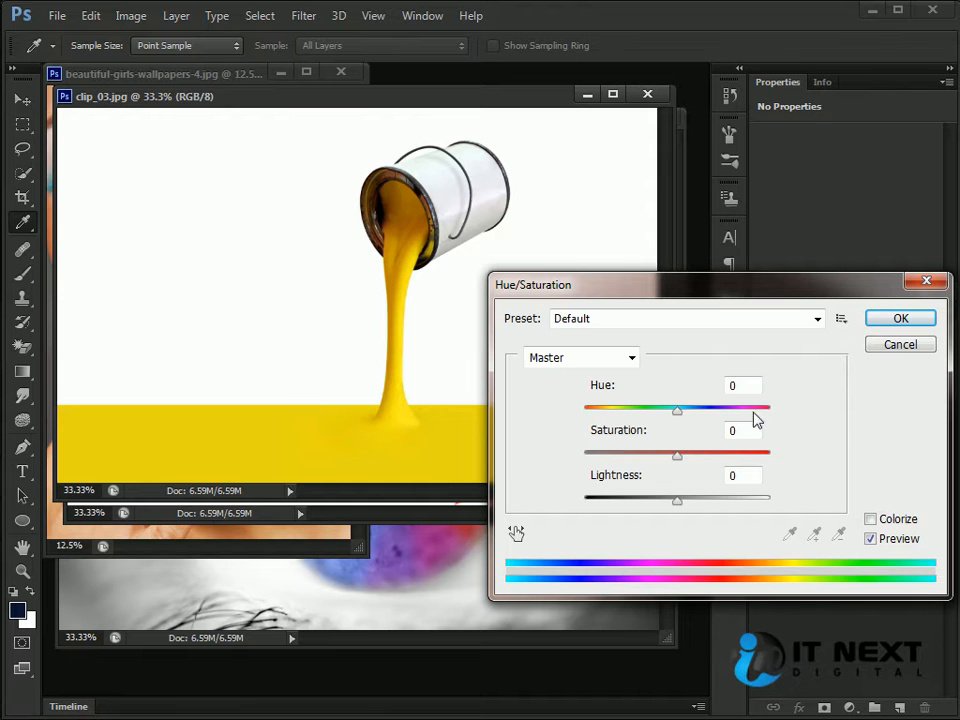
mouse_move(677, 418)
mouse_down()
mouse_move(634, 414)
mouse_move(731, 420)
mouse_move(592, 420)
mouse_move(731, 420)
mouse_move(647, 422)
mouse_move(679, 424)
mouse_up()
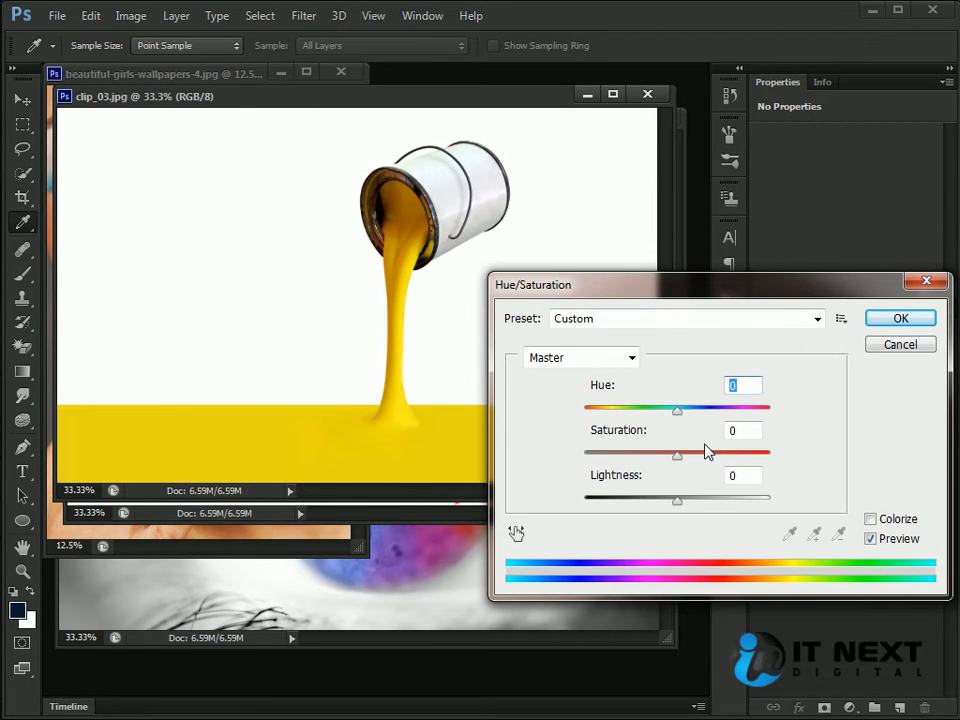
mouse_move(677, 461)
mouse_down()
mouse_move(585, 462)
mouse_move(692, 456)
mouse_move(767, 465)
mouse_move(681, 465)
mouse_move(731, 467)
mouse_move(686, 456)
mouse_up()
mouse_move(683, 508)
mouse_down()
mouse_move(656, 506)
mouse_move(677, 504)
mouse_up()
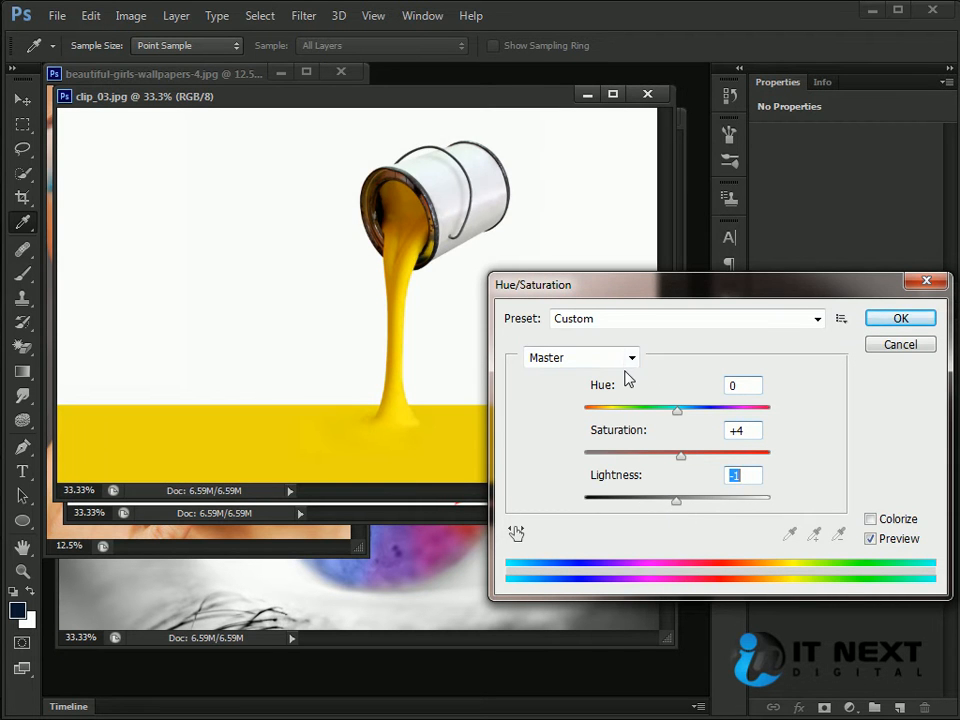
- Reset the Hue/Saturation adjustment to its defaults, dismiss it and close clip_03.jpg
key(alt)
drag(795, 292, 713, 293)
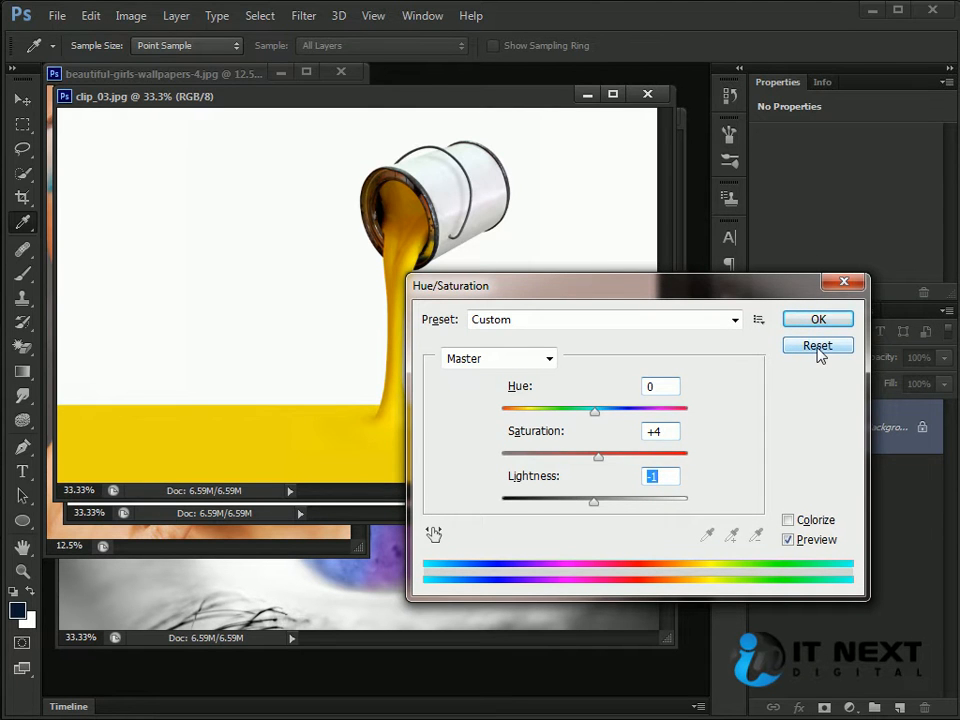
click(817, 348)
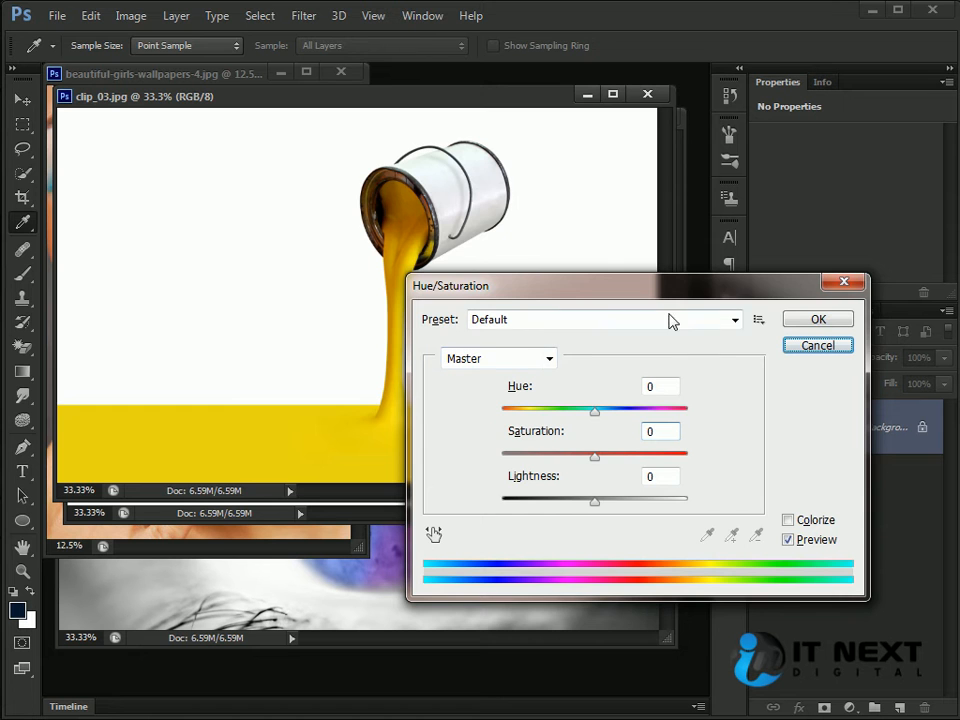
click(822, 340)
click(647, 93)
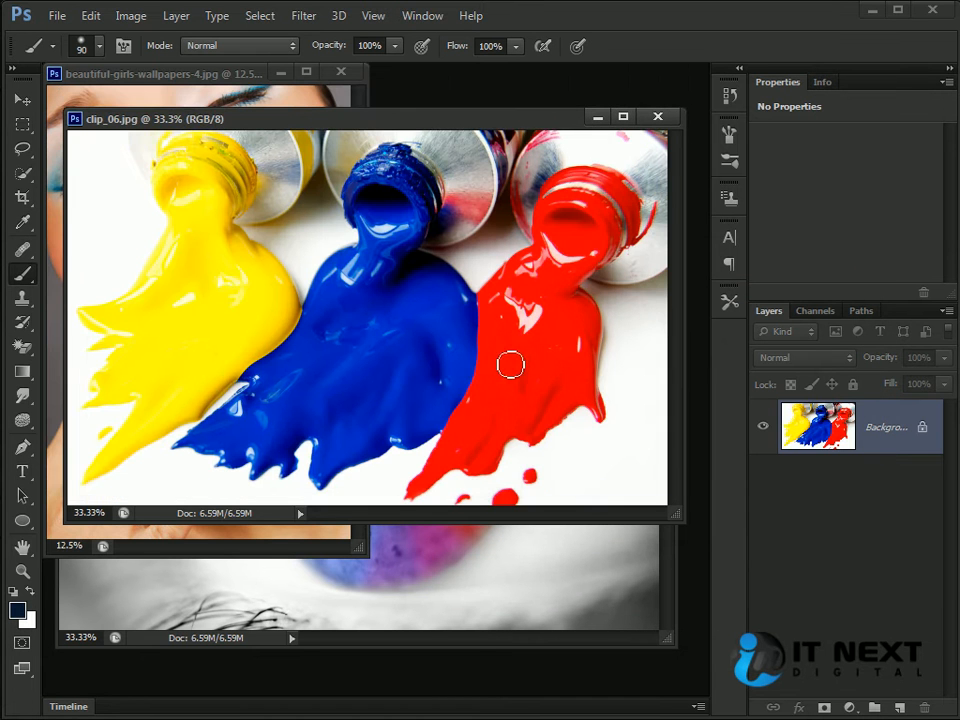
- Try a Hue/Saturation adjustment on clip_06.jpg with the Yellows hue at +8, and reset it
drag(310, 118, 301, 169)
click(136, 20)
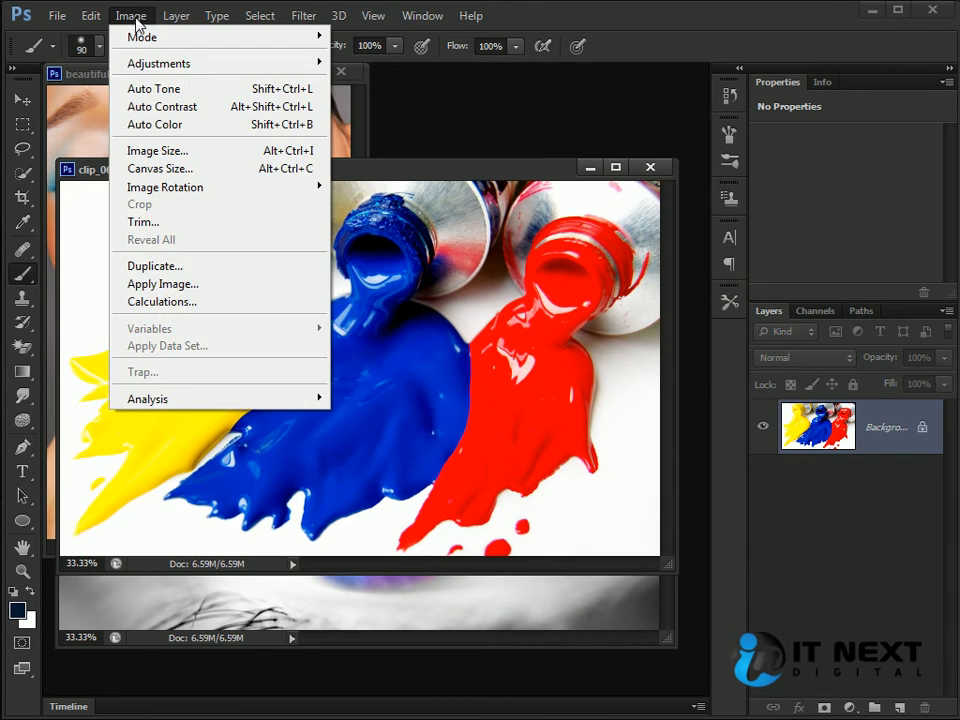
mouse_move(141, 60)
click(458, 162)
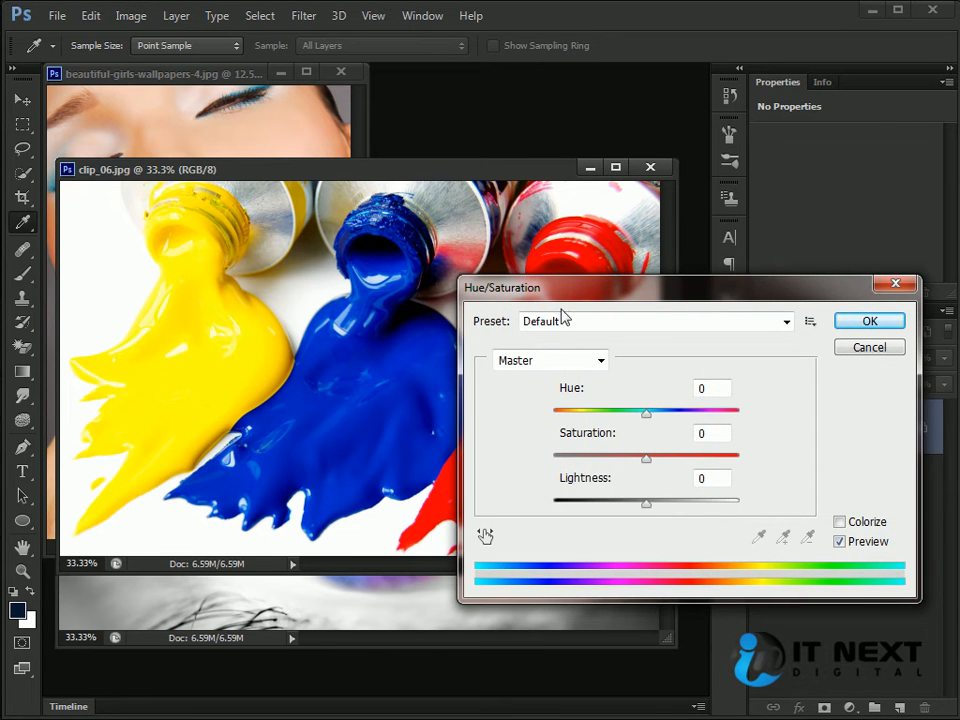
drag(574, 295, 579, 368)
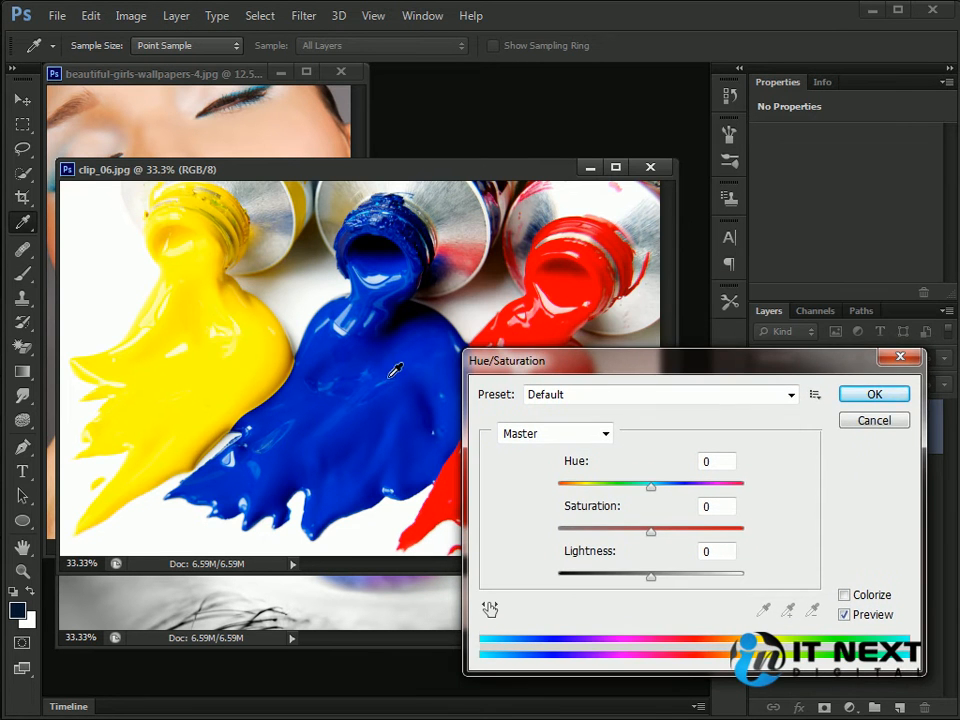
click(590, 433)
click(557, 486)
mouse_move(651, 486)
mouse_down()
mouse_move(612, 490)
mouse_move(622, 503)
mouse_move(681, 499)
mouse_move(645, 506)
mouse_move(660, 506)
mouse_up()
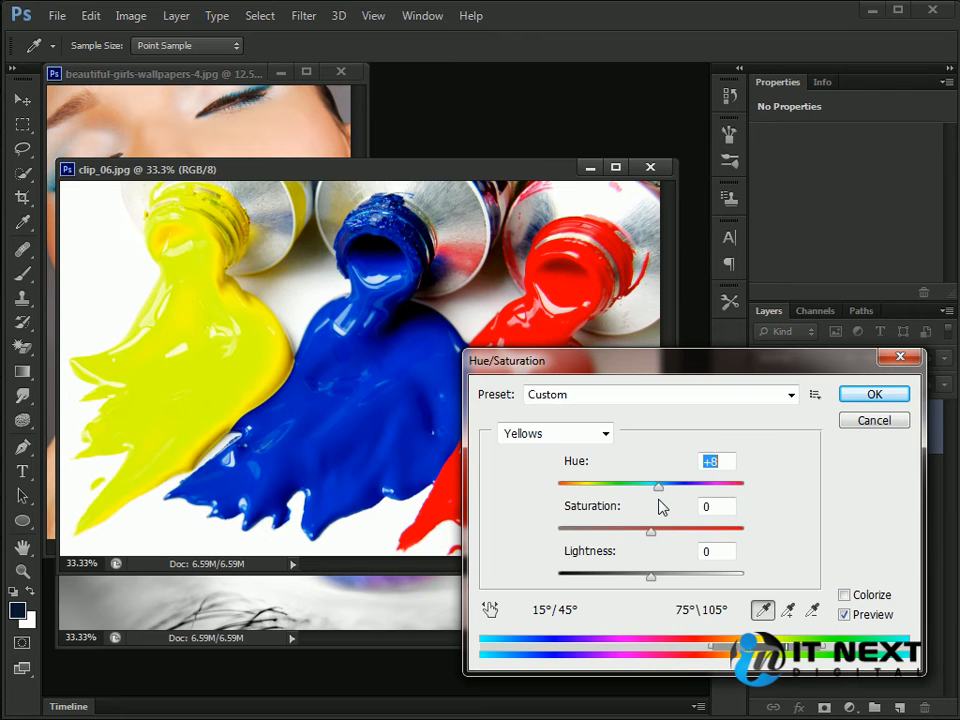
alt+click(856, 424)
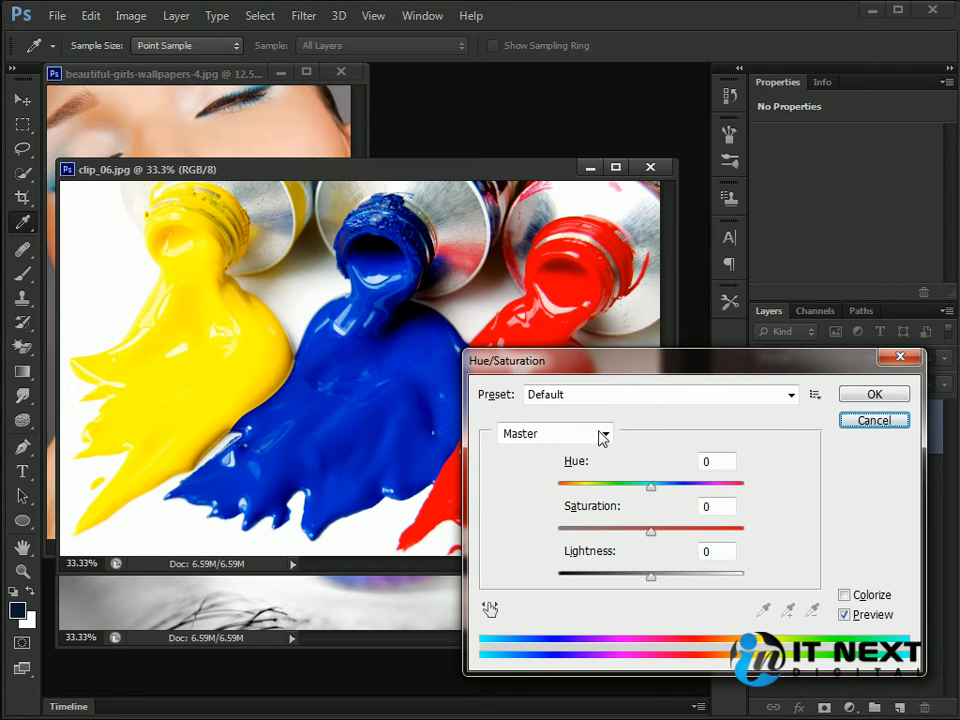
- Try setting the Blues hue to -37 to recolour the blue paint, and reset the adjustment
click(555, 433)
click(545, 525)
mouse_move(652, 491)
mouse_down()
mouse_move(677, 504)
mouse_move(606, 501)
mouse_move(616, 491)
mouse_up()
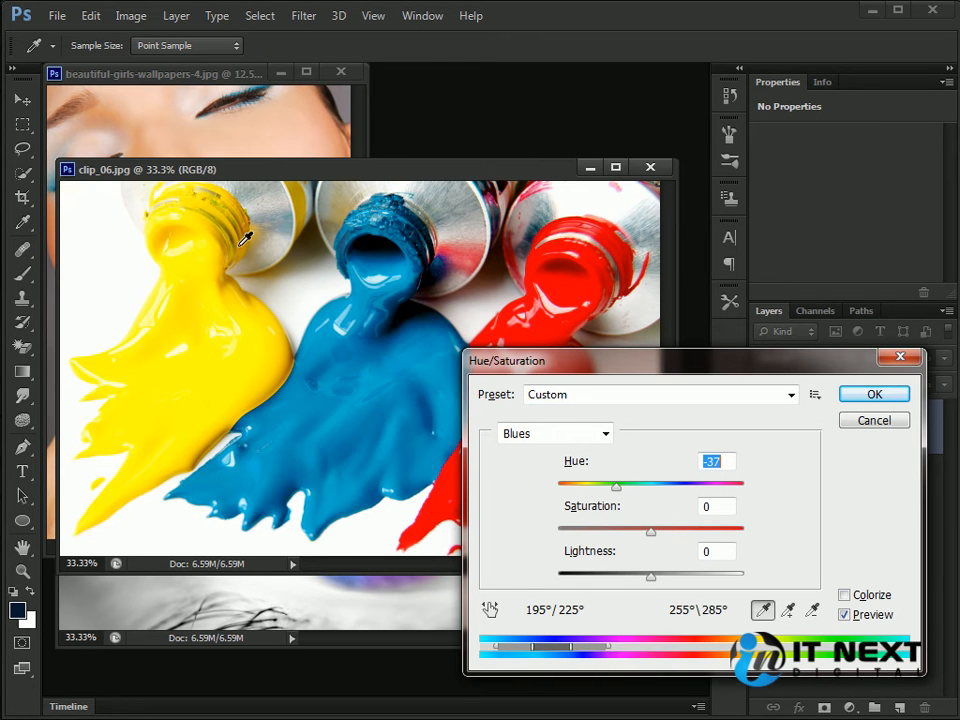
alt+click(856, 424)
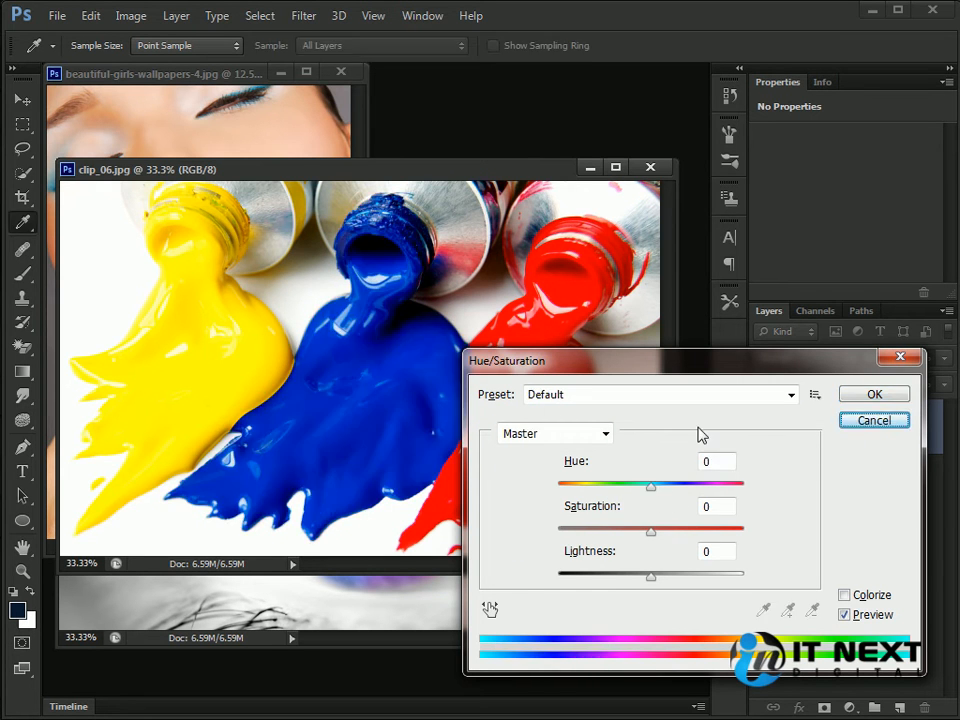
- Try shifting the hue of the Reds to recolour the red paint, and reset the adjustment
click(555, 433)
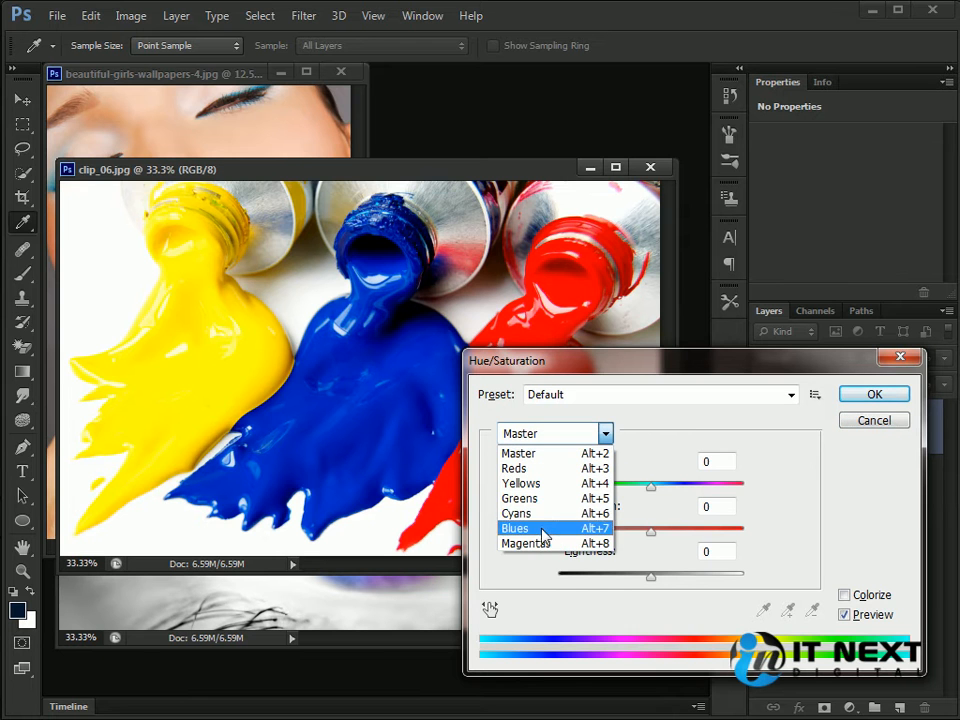
click(536, 469)
drag(593, 371, 75, 337)
mouse_move(130, 458)
mouse_down()
mouse_move(197, 459)
mouse_move(107, 456)
mouse_move(146, 454)
mouse_move(136, 452)
mouse_up()
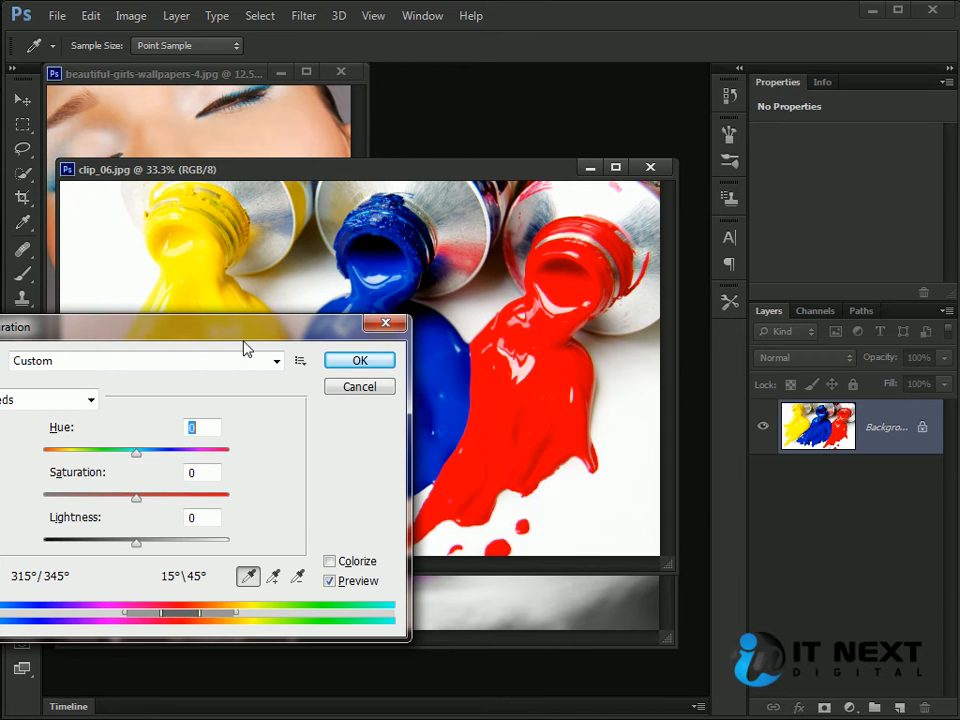
drag(244, 341, 482, 338)
alt+click(600, 390)
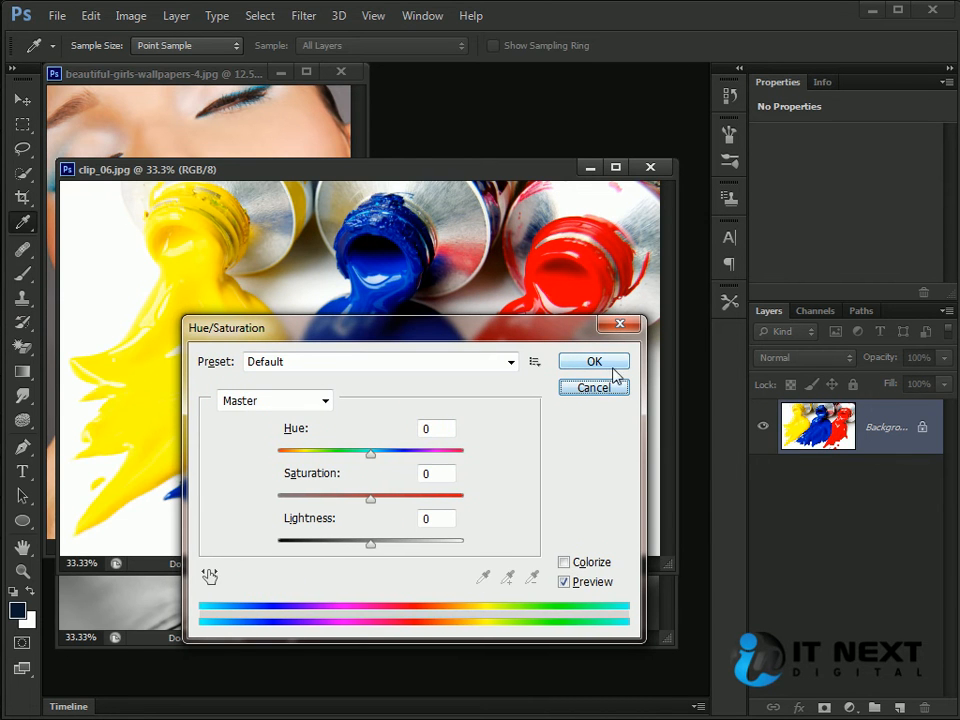
- Leave the Hue/Saturation adjustment at its default values and close clip_06.jpg
click(594, 362)
key(b)
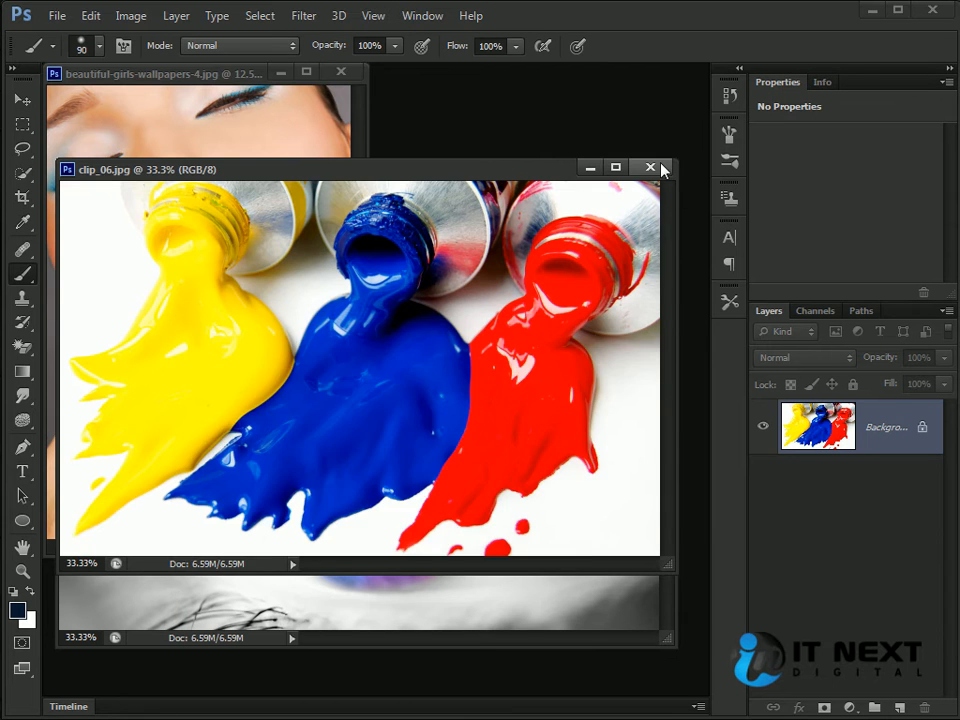
click(658, 167)
- Start a Hue/Saturation adjustment on beautiful-girls-wallpapers-4.jpg, target the Reds and sample the pink of the lips
drag(214, 80, 285, 166)
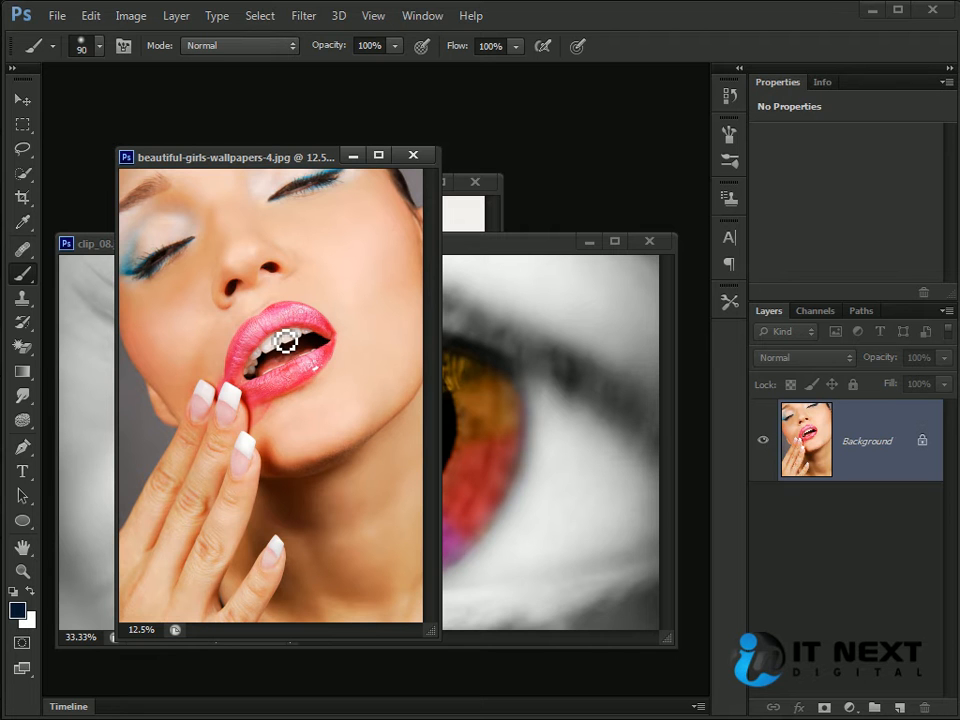
key(ctrl+u)
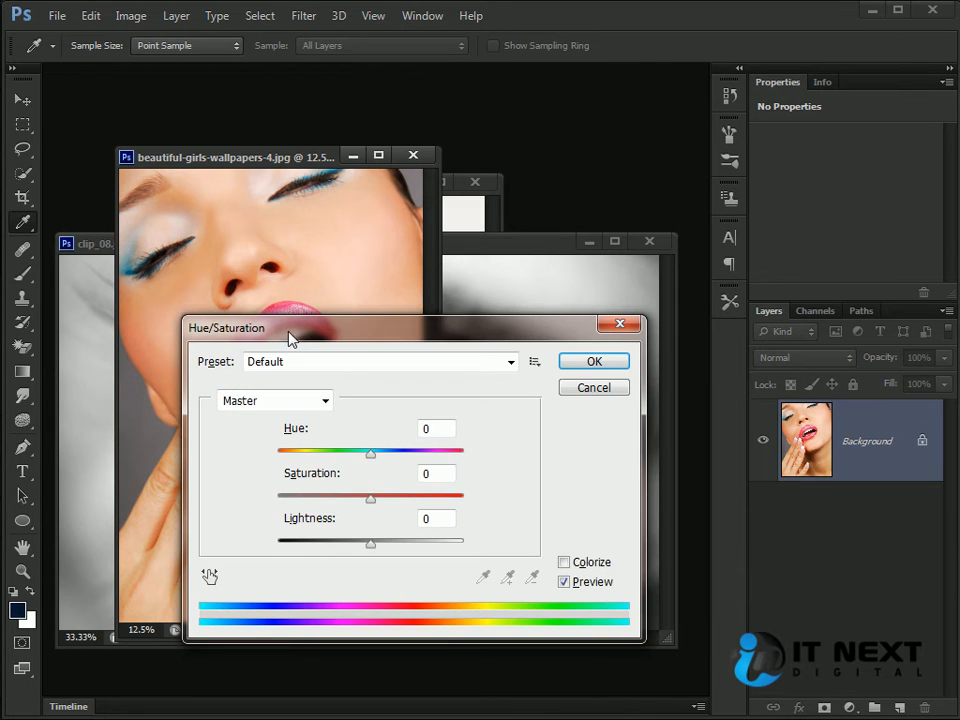
drag(277, 333, 492, 303)
click(493, 373)
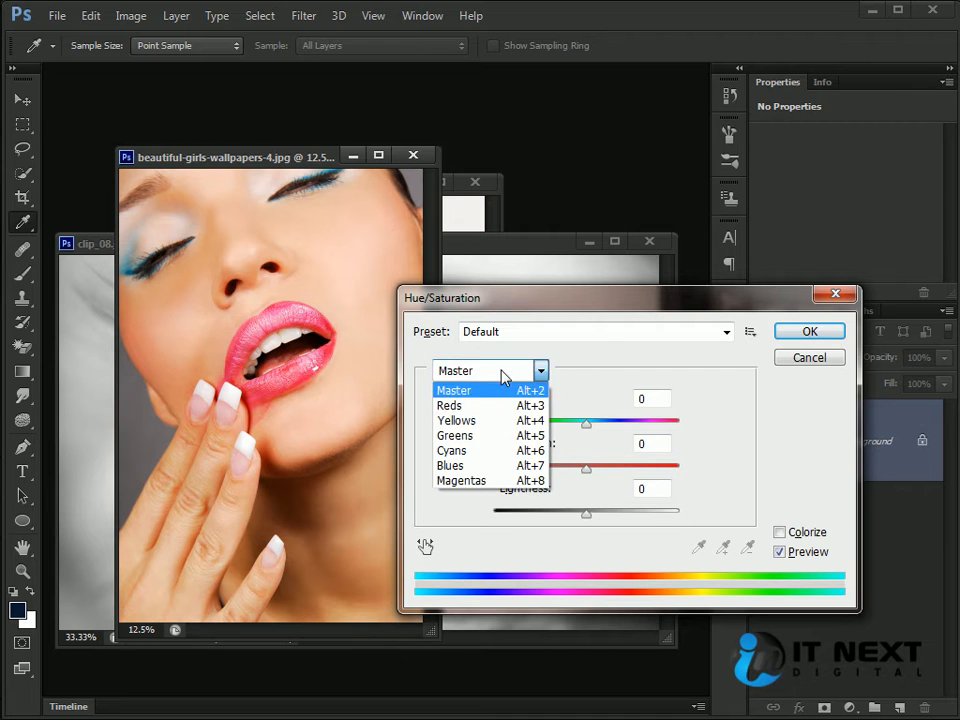
click(494, 404)
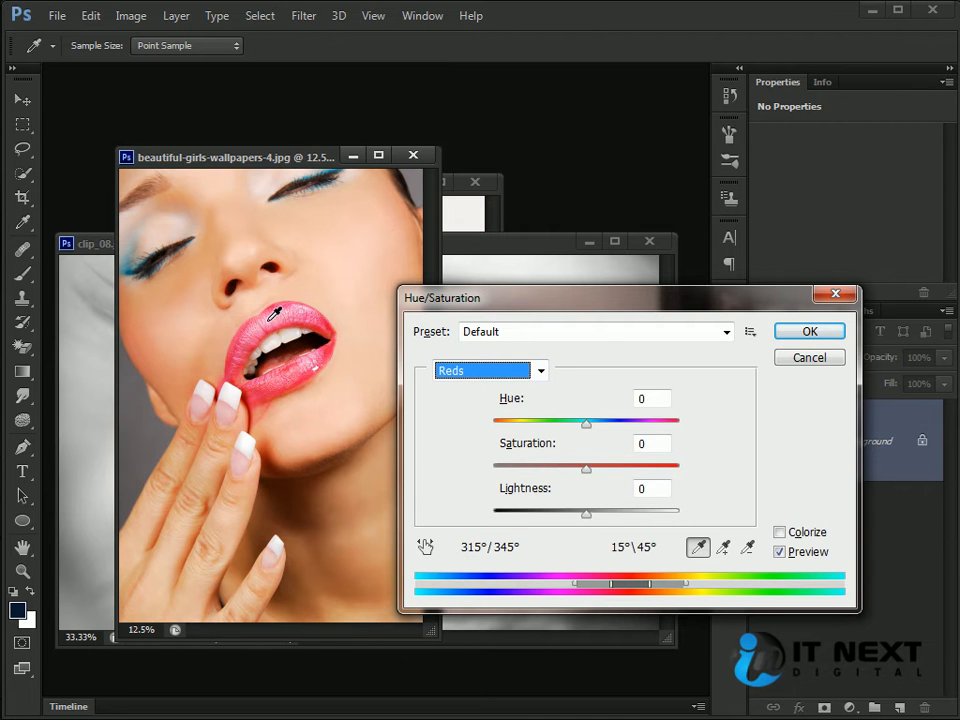
click(268, 322)
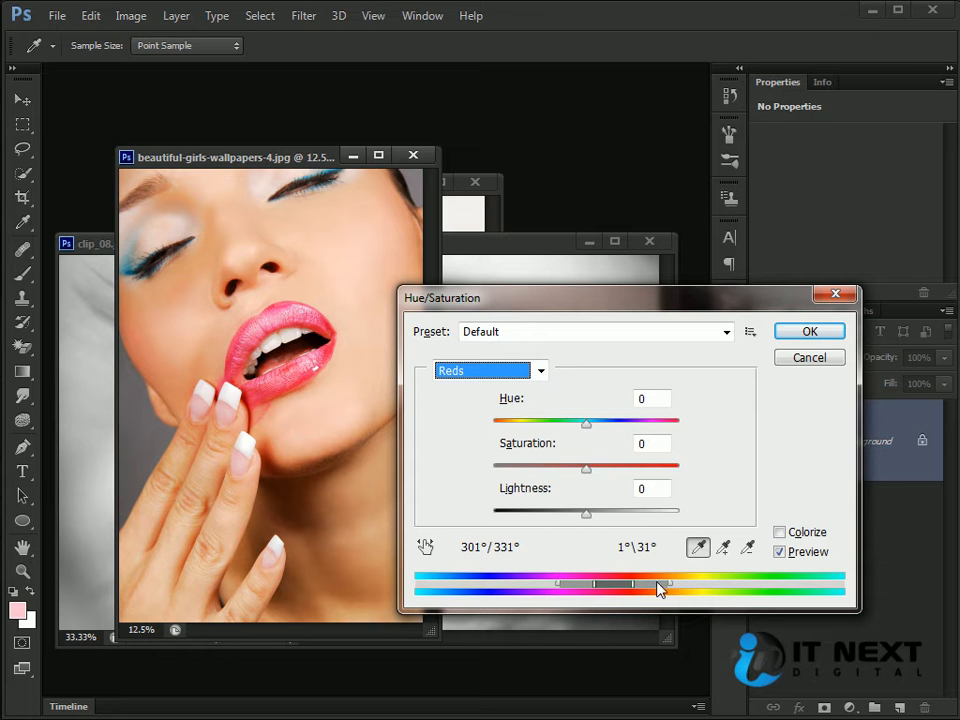
- Shift the Reds hue to +116 and narrow the colour range to 322°/331° and 1°\10° to isolate the lips
drag(588, 422, 655, 437)
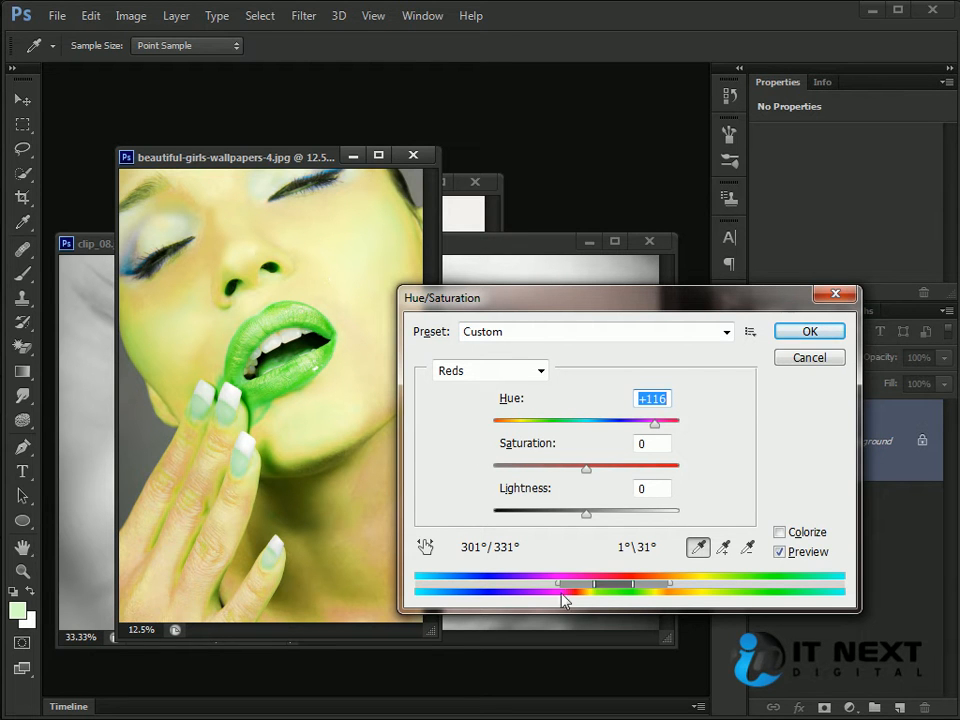
drag(558, 585, 586, 586)
drag(670, 585, 641, 586)
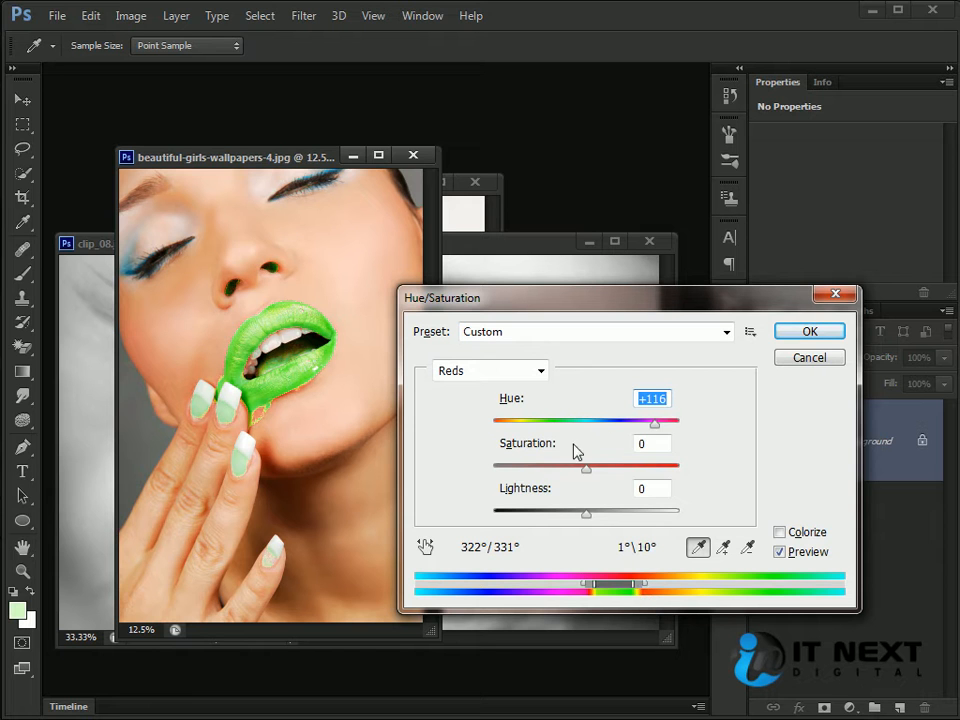
- Recolour the lips by setting the Reds hue to -29, and close the portrait image
drag(655, 423, 561, 446)
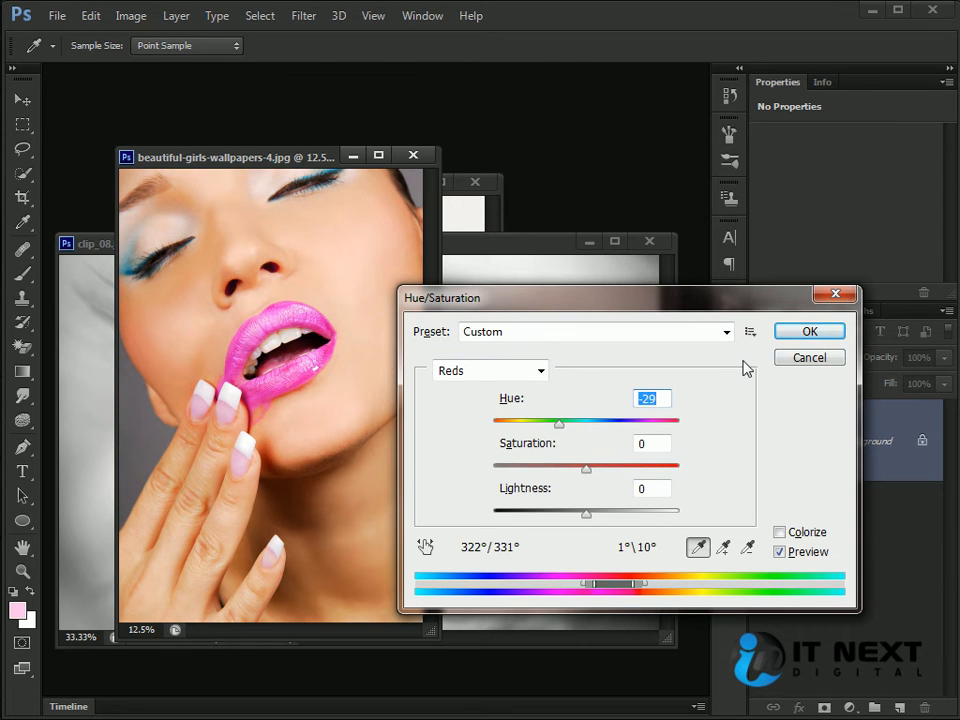
key(Return)
key(b)
click(413, 155)
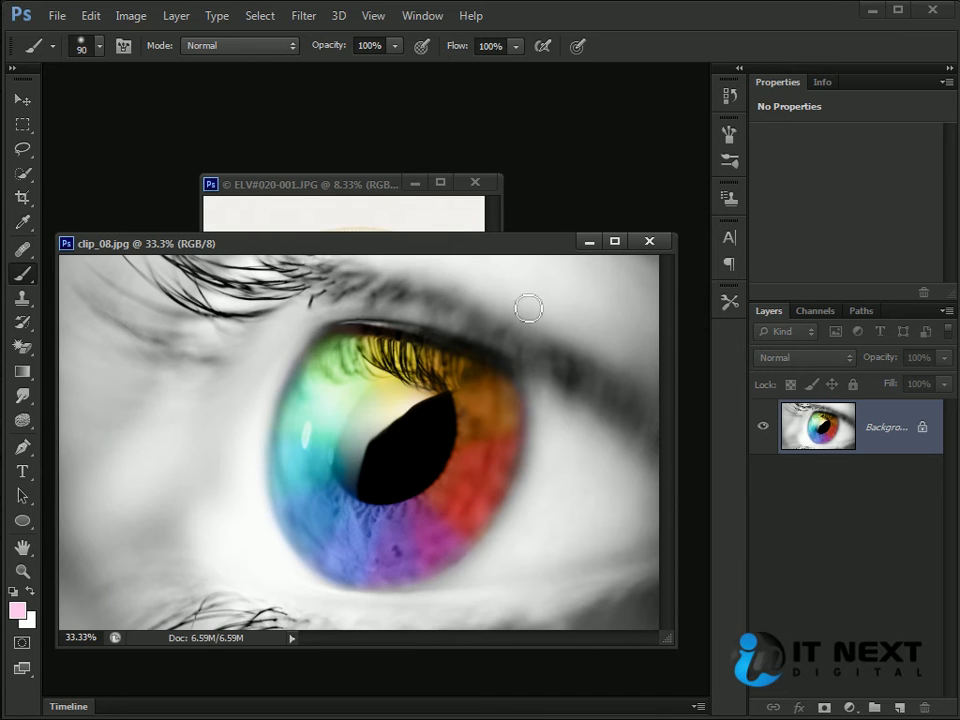
- Bring the ELV#020-001.JPG photo to the front and open the Hue/Saturation adjustment for it
drag(537, 244, 538, 271)
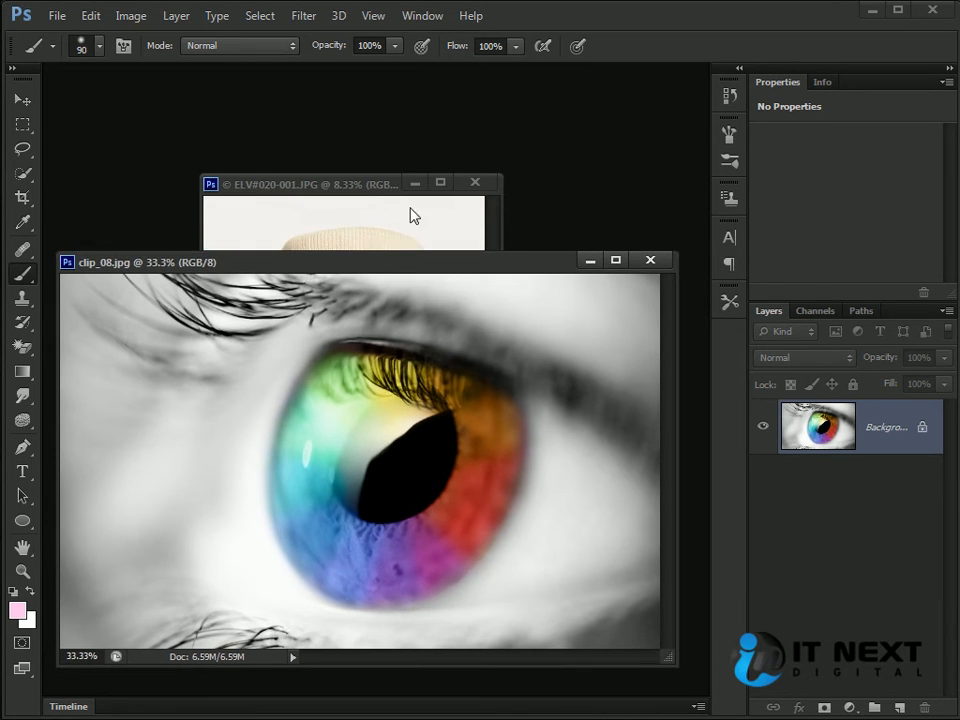
click(362, 185)
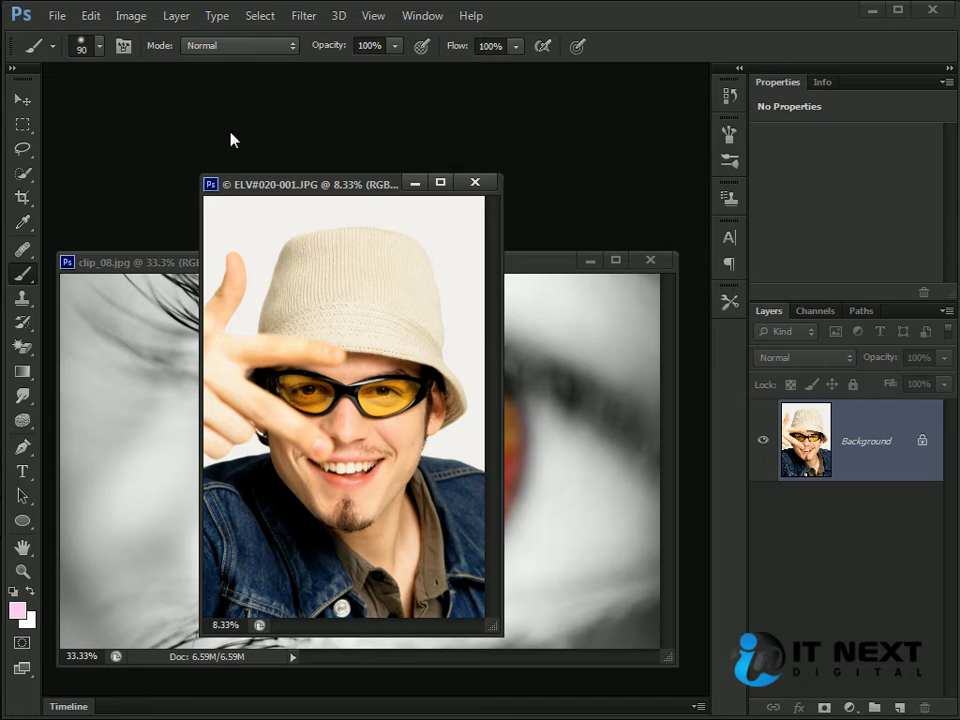
click(131, 16)
click(513, 181)
key(ctrl+u)
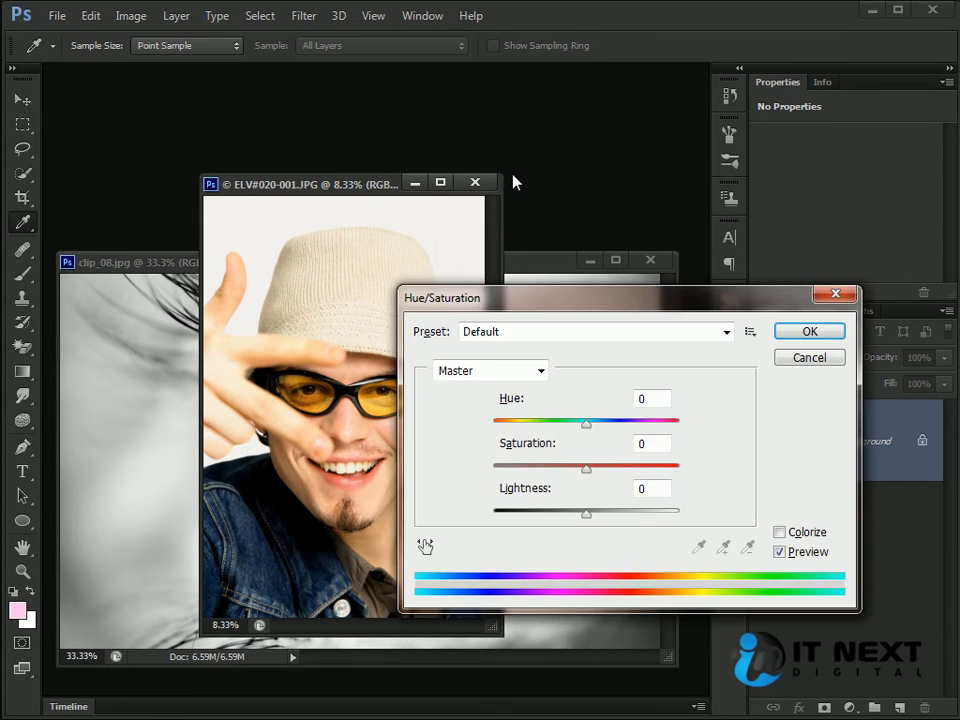
- Try setting the Yellows hue to -61 to recolour the glasses, and reset the adjustment
click(492, 371)
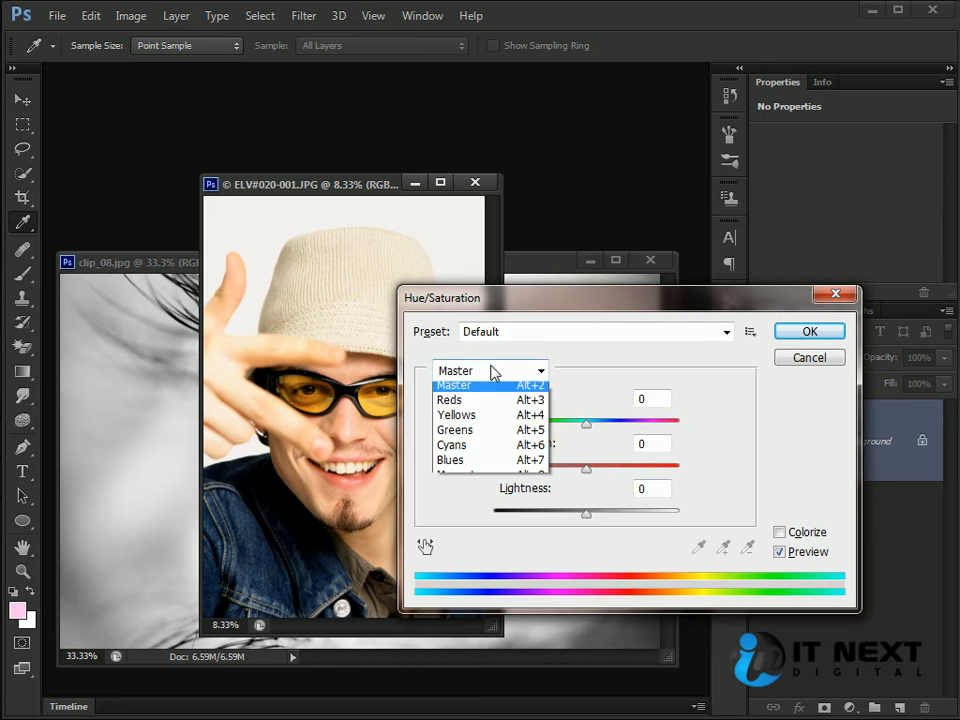
click(490, 424)
drag(586, 424, 540, 439)
drag(558, 305, 612, 320)
key(ctrl+plus)
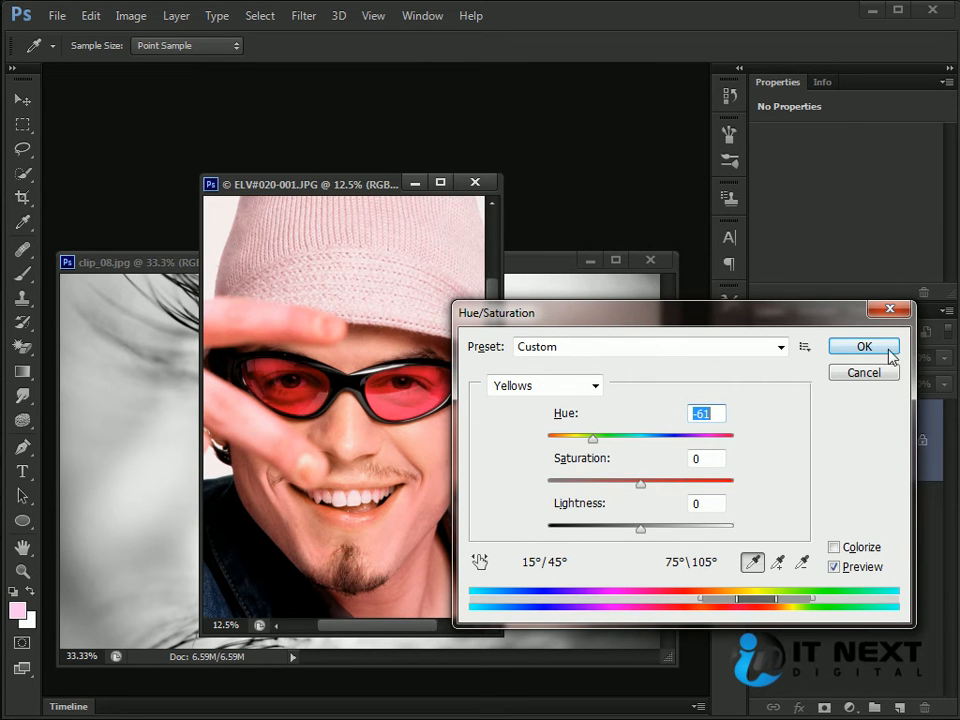
alt+click(866, 373)
- Target the Yellows, sample the colour of the glasses' lens and set the hue to -61
drag(811, 324, 789, 276)
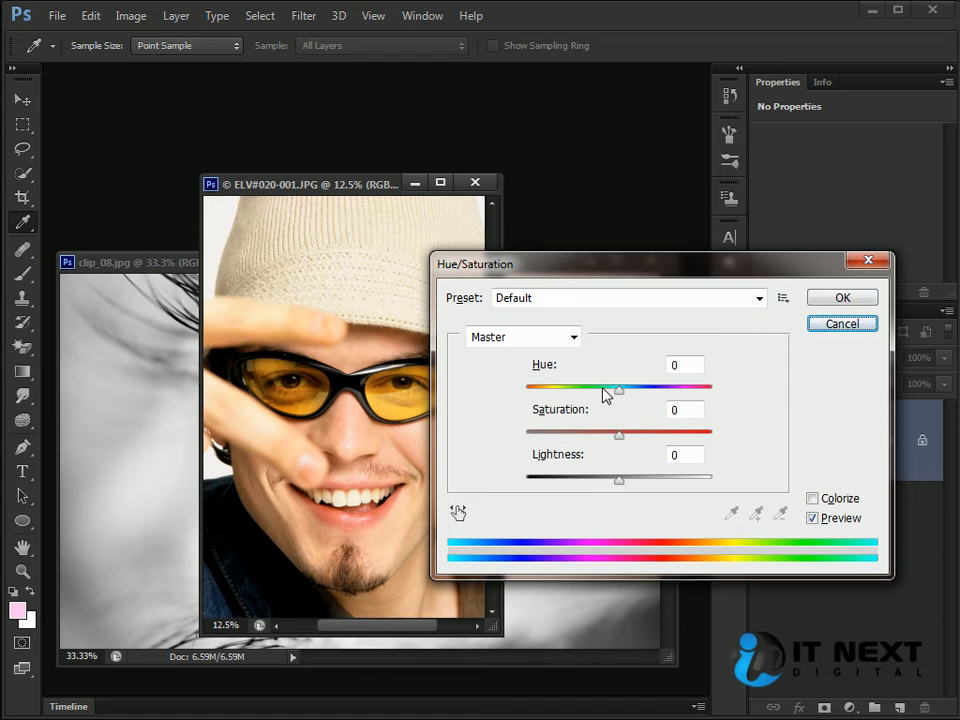
click(549, 338)
click(500, 386)
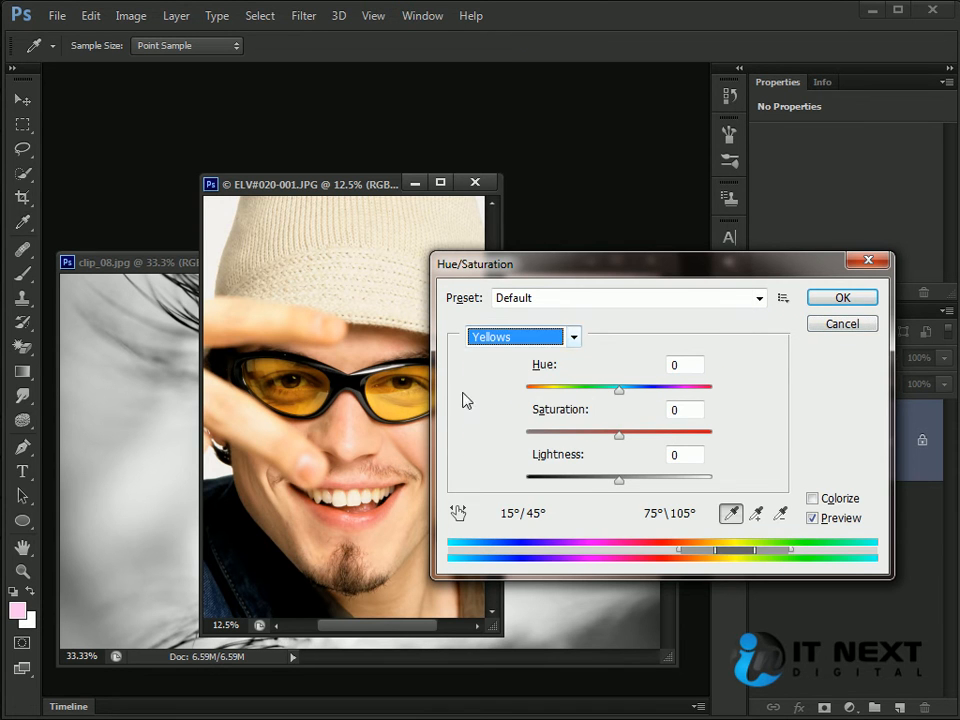
click(398, 403)
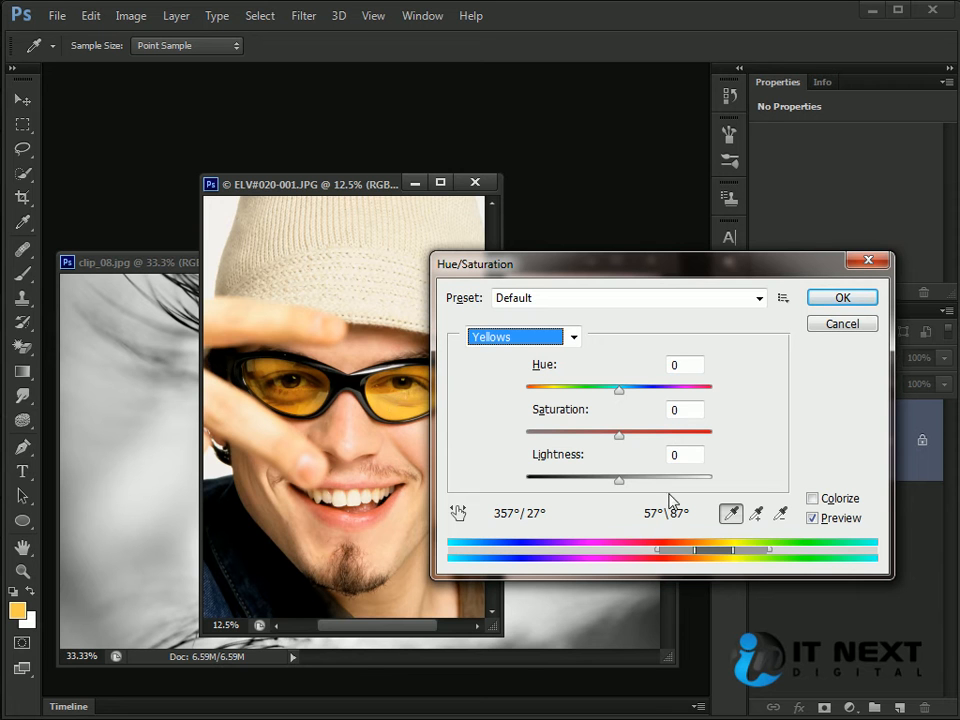
drag(619, 399, 573, 388)
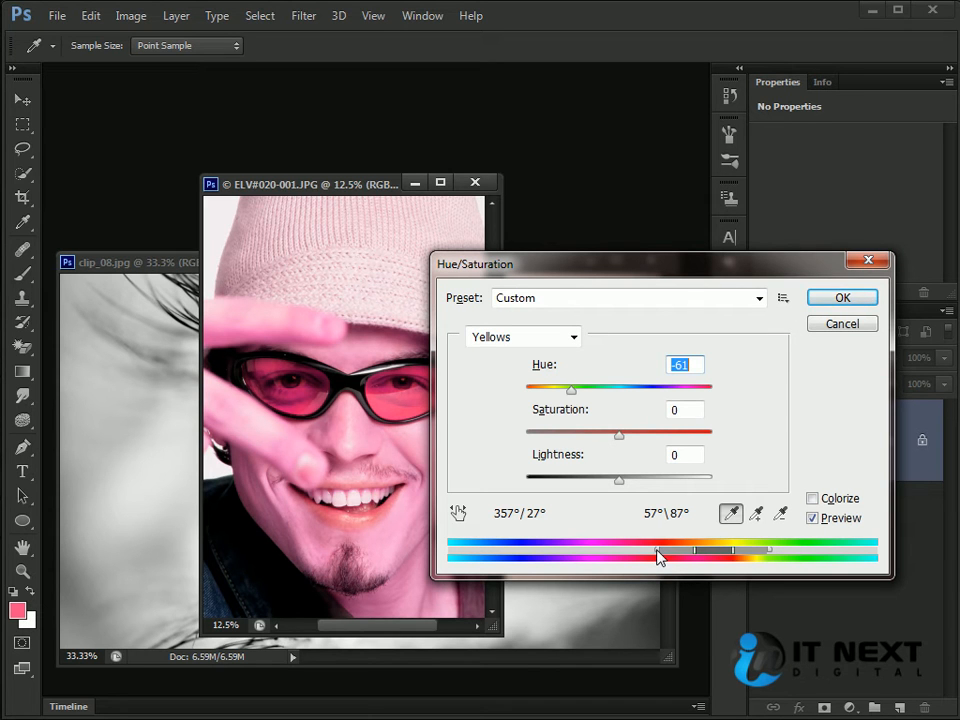
- Try narrowing the Yellows range to 20°/42° and 56°\69° and shifting its hue on the glasses, and discard the adjustment
drag(664, 553, 746, 557)
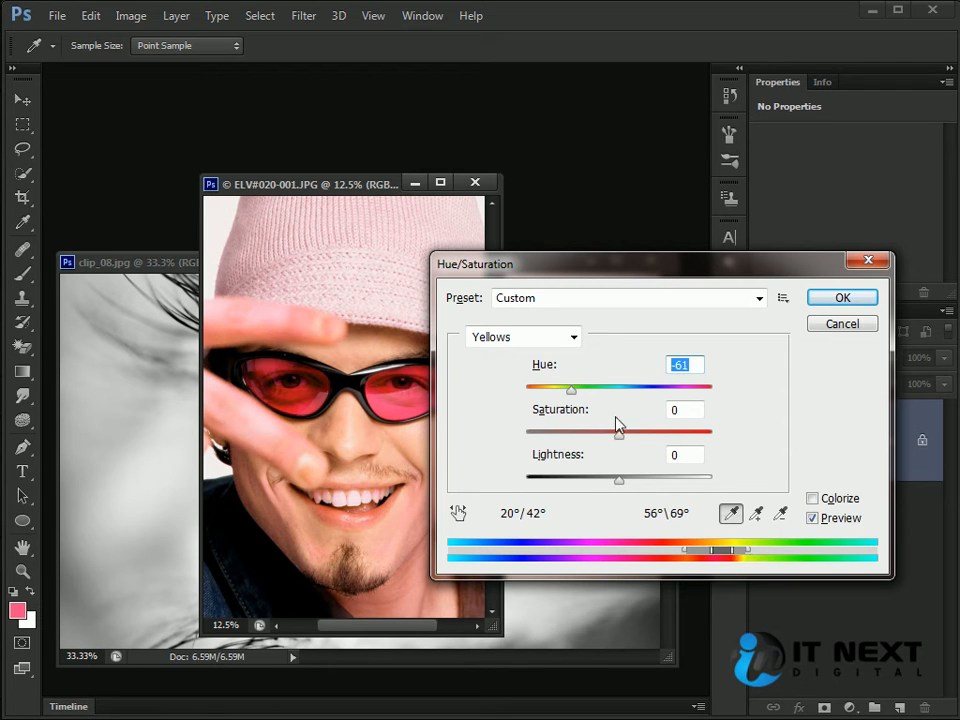
drag(571, 390, 671, 407)
drag(752, 560, 706, 556)
drag(710, 556, 690, 561)
drag(669, 390, 597, 408)
alt+click(841, 325)
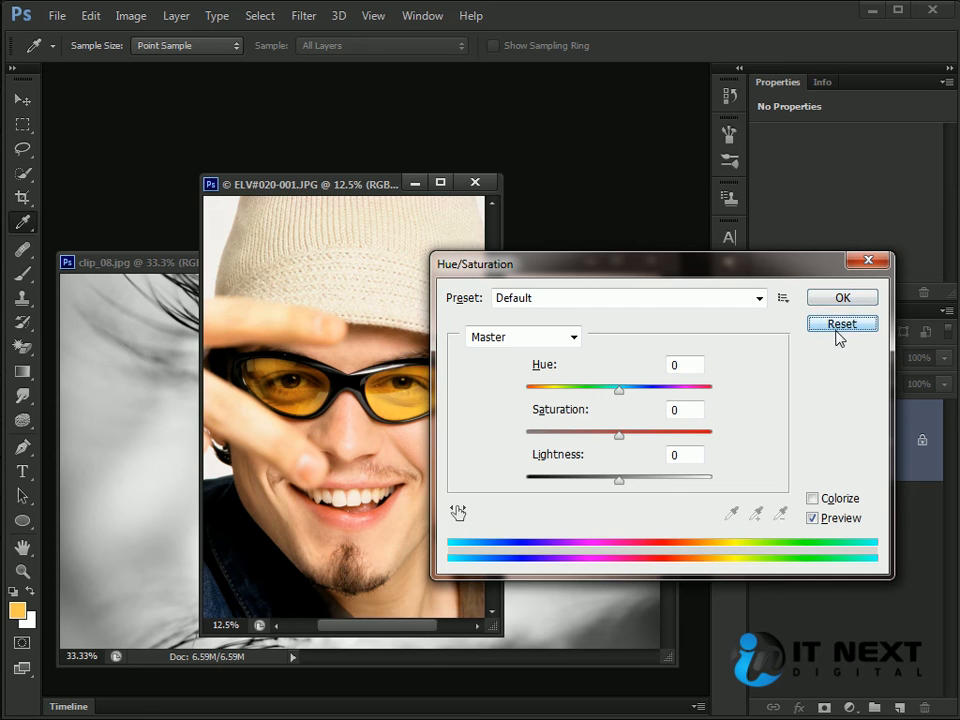
key(Escape)
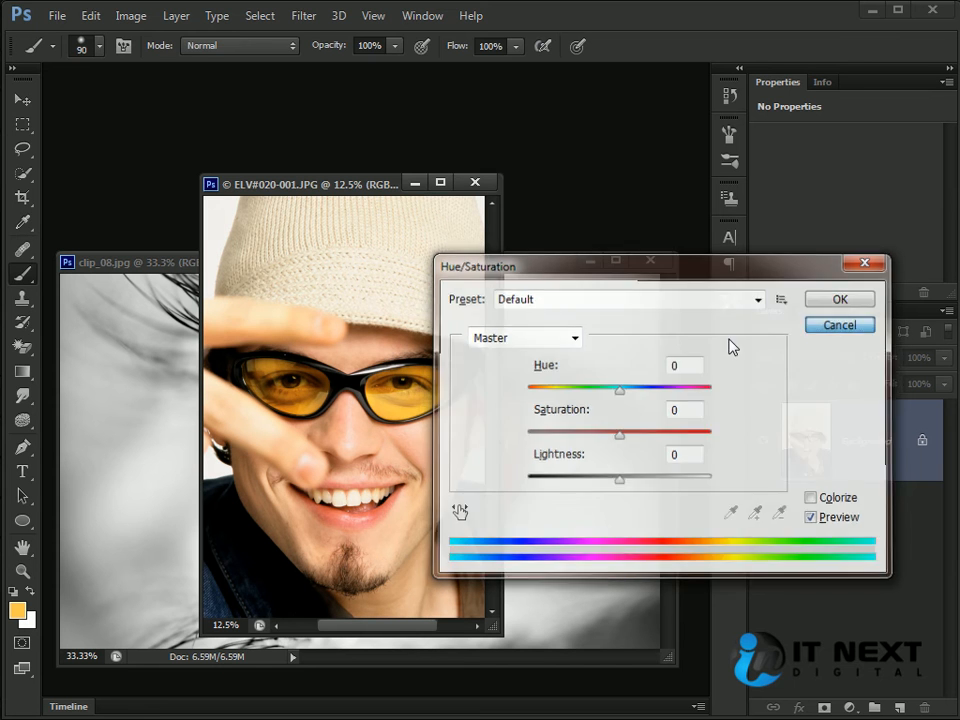
- Try recolouring the denim jacket with Hue/Saturation by sampling its blue for the Blues range and lowering the hue, and cancel the adjustment
mouse_move(365, 556)
mouse_down()
mouse_move(415, 450)
mouse_move(530, 395)
mouse_up()
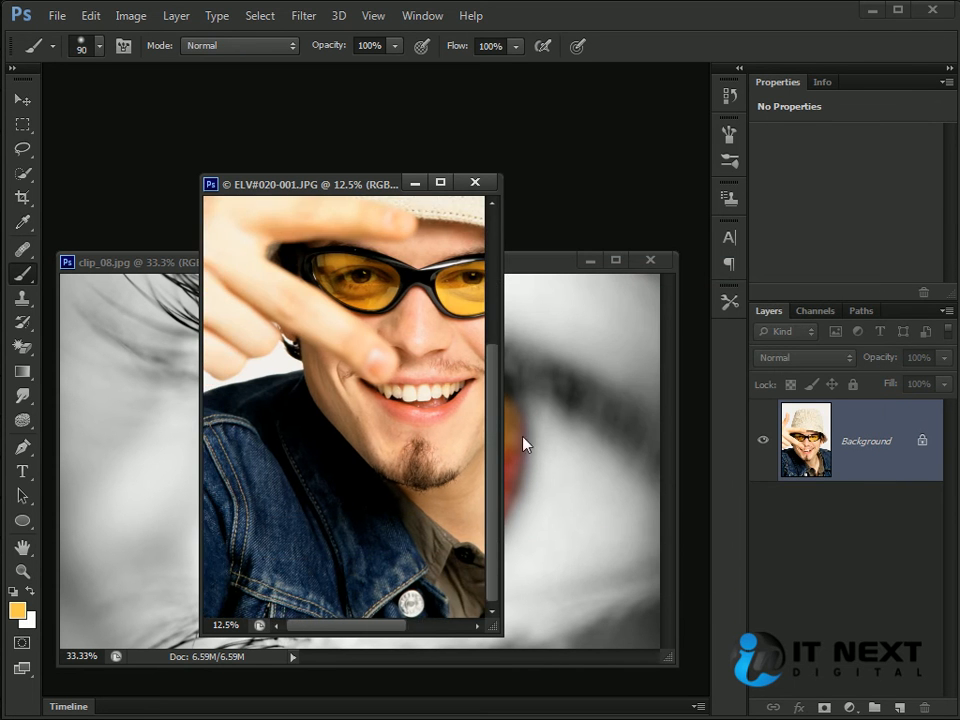
drag(506, 483, 705, 450)
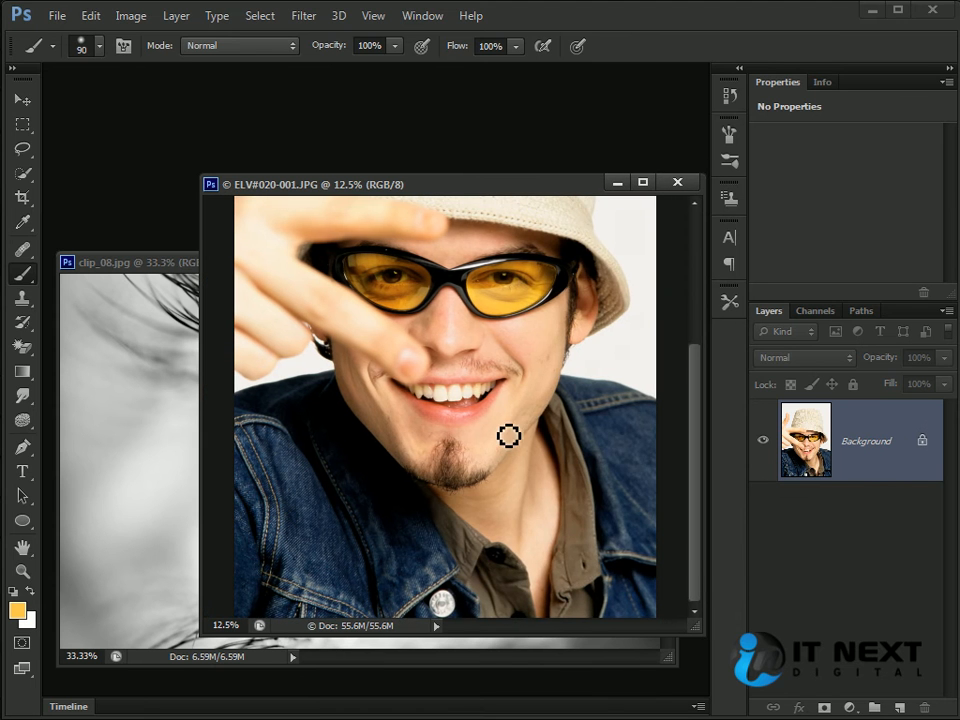
key(ctrl+u)
drag(585, 266, 609, 318)
click(545, 389)
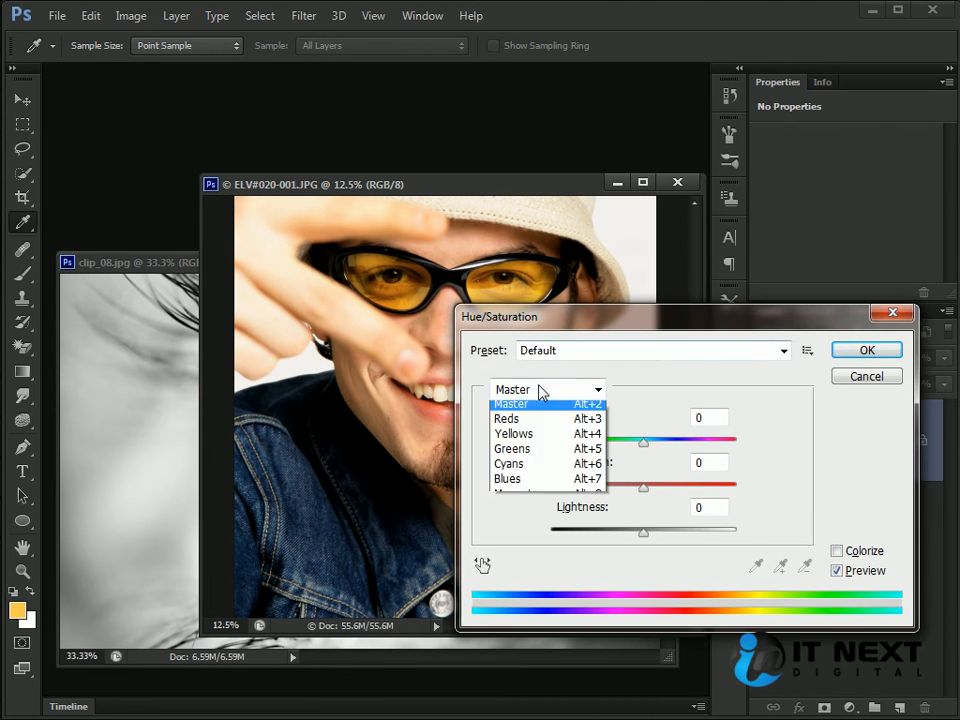
click(540, 484)
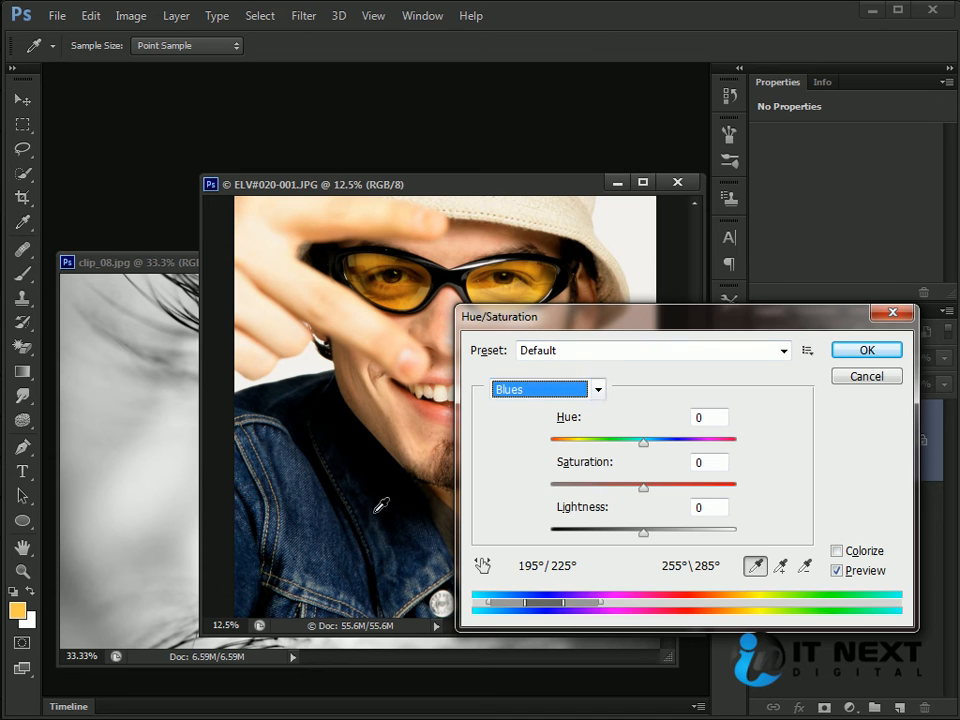
click(318, 536)
drag(640, 452, 614, 463)
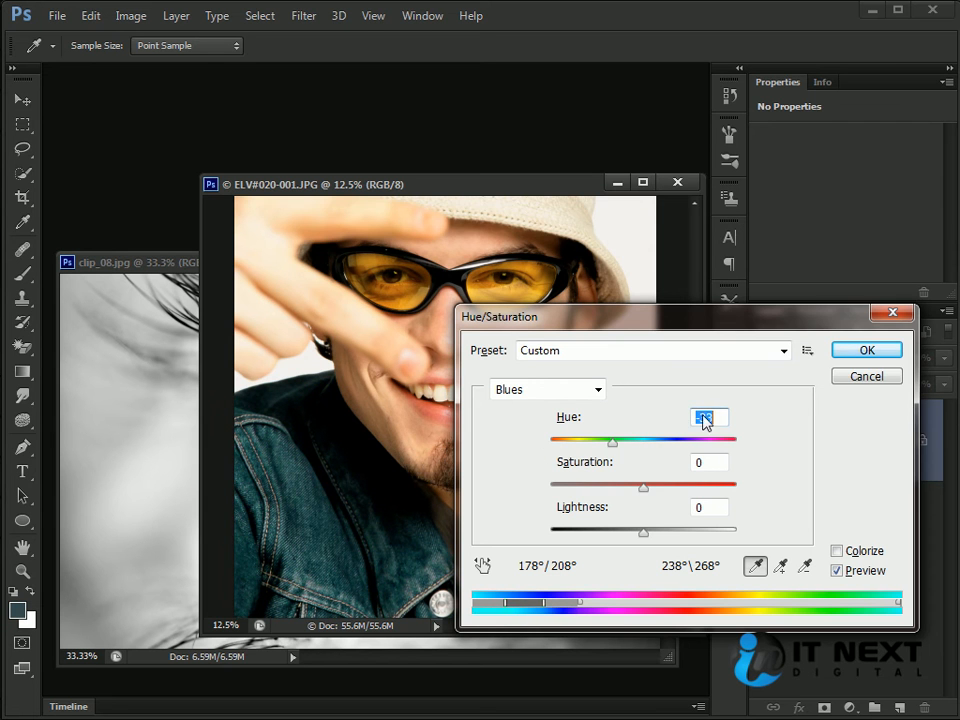
click(896, 377)
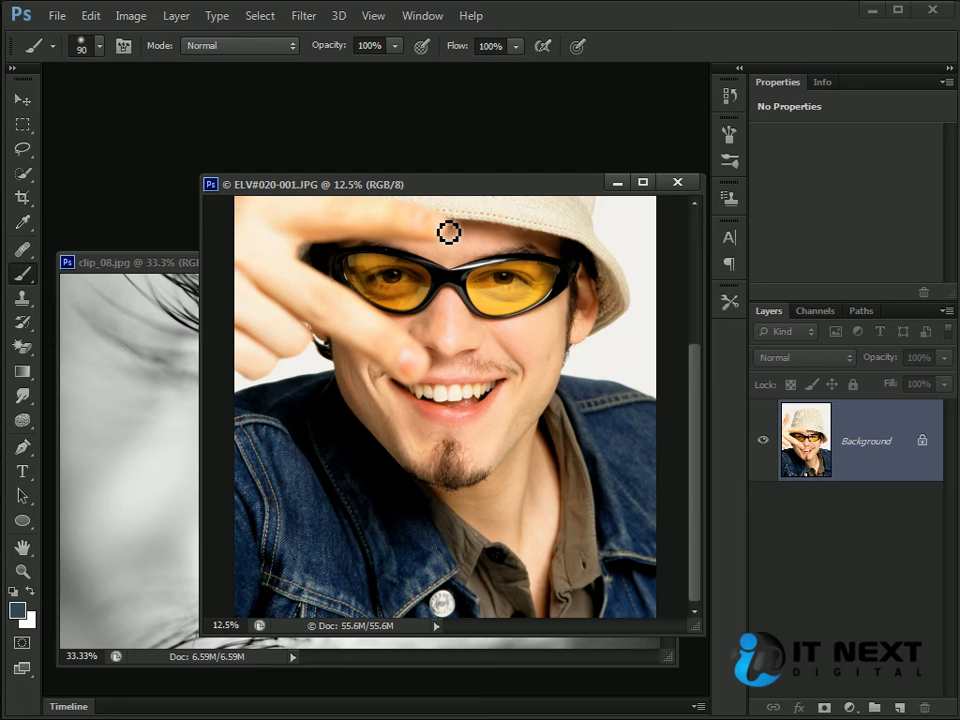
- Close the ELV#020-001.JPG photo and open the Color Balance adjustment with default levels for clip_08.jpg
click(684, 184)
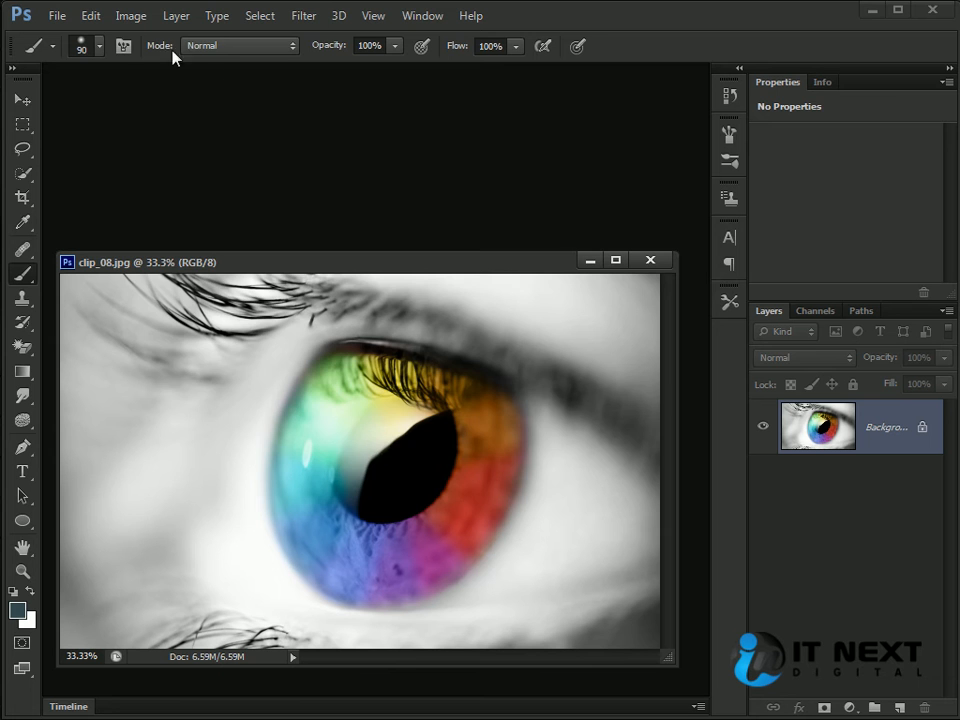
click(131, 16)
mouse_move(136, 64)
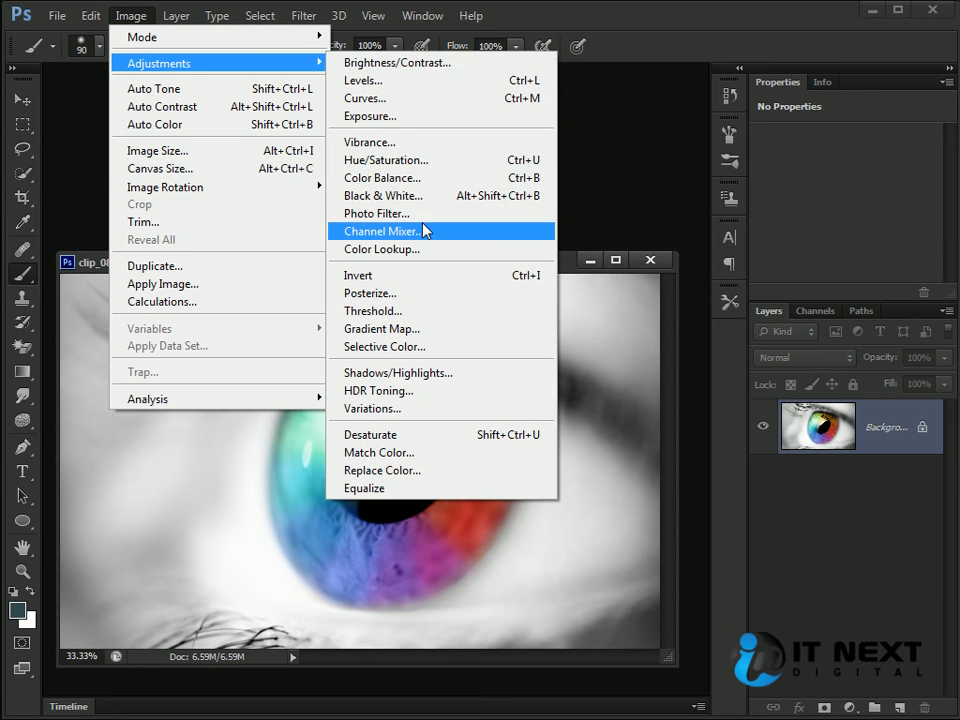
click(410, 178)
drag(673, 330, 683, 450)
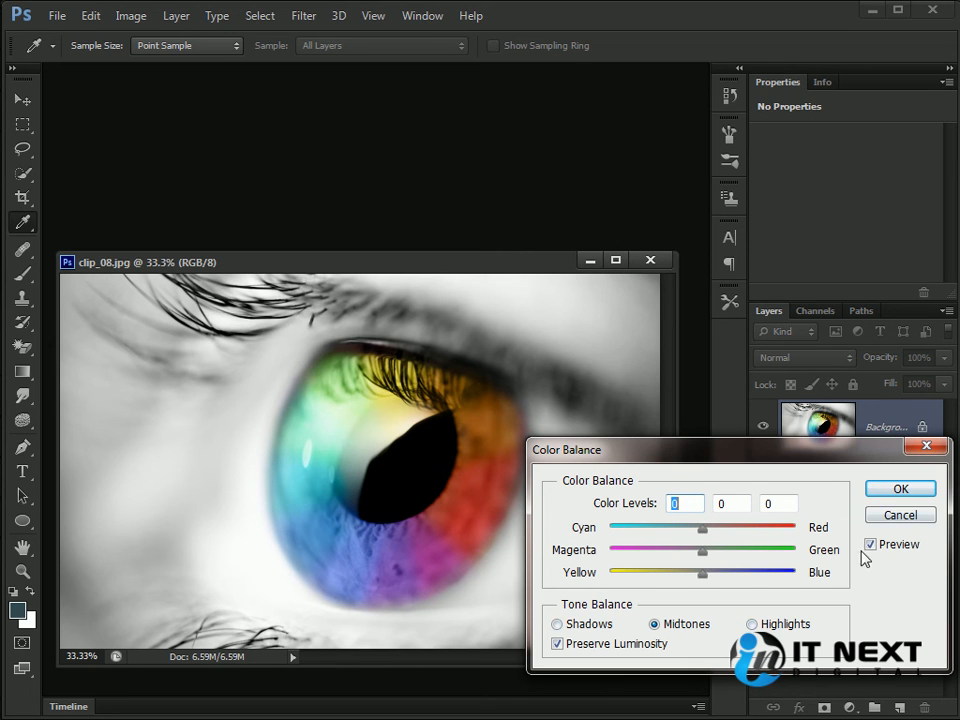
alt+click(904, 516)
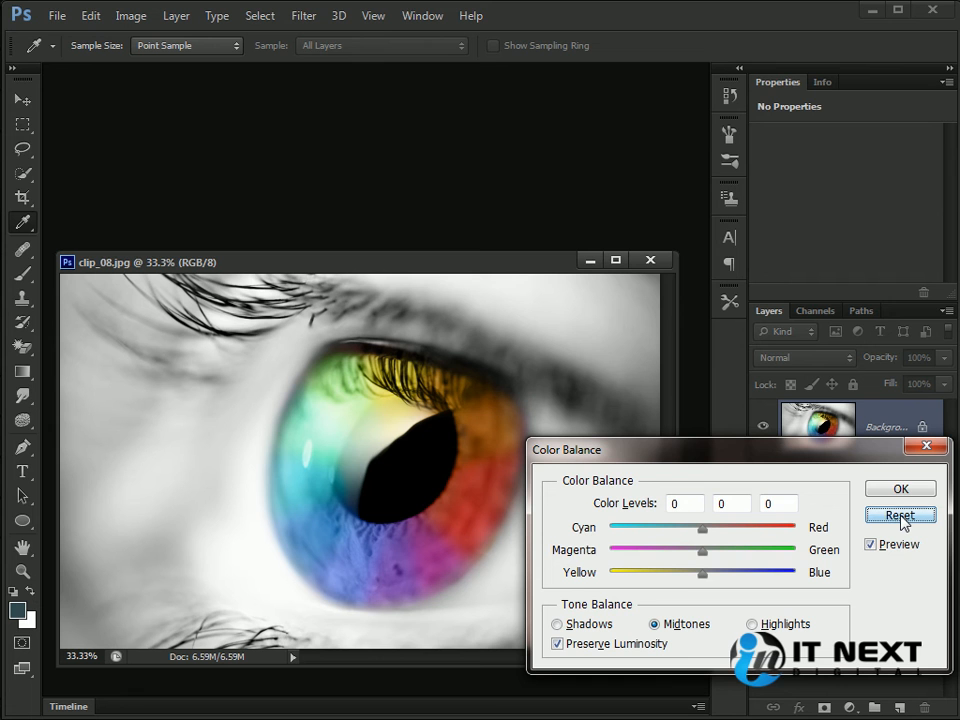
- Try midtone Color Balance levels of +3, +8 and +8 on the eye image, and cancel the adjustment
drag(702, 529, 704, 558)
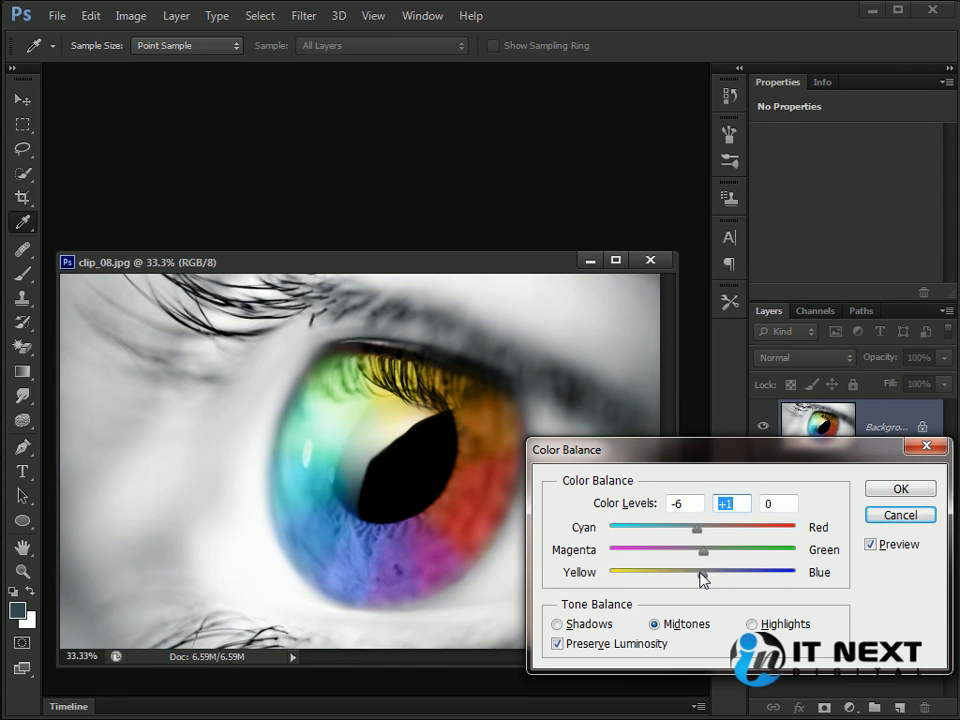
drag(700, 537, 703, 537)
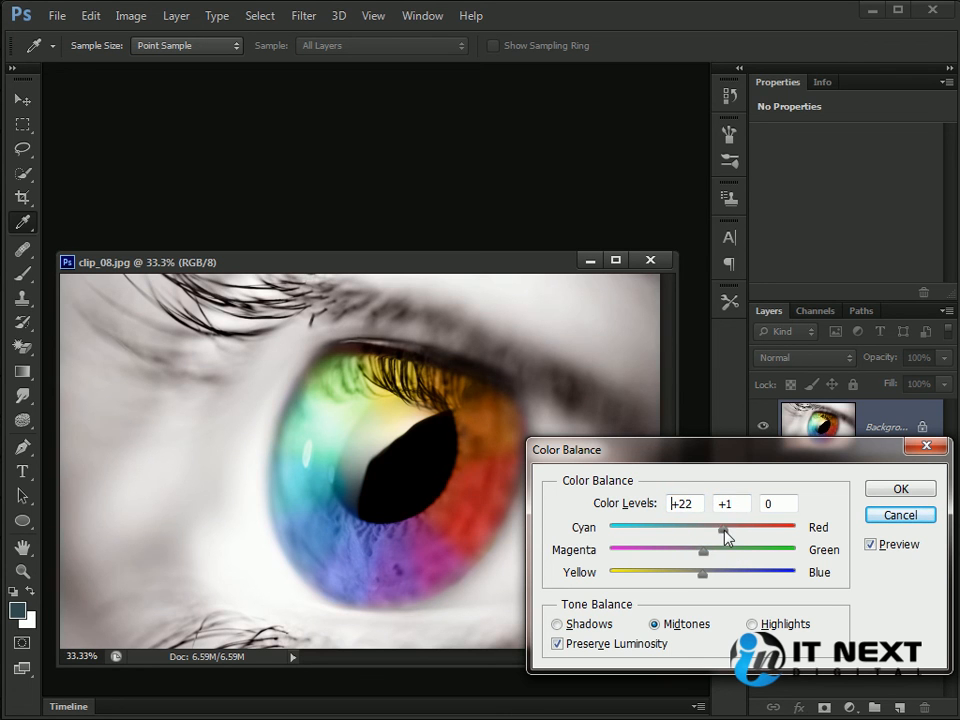
drag(712, 537, 711, 574)
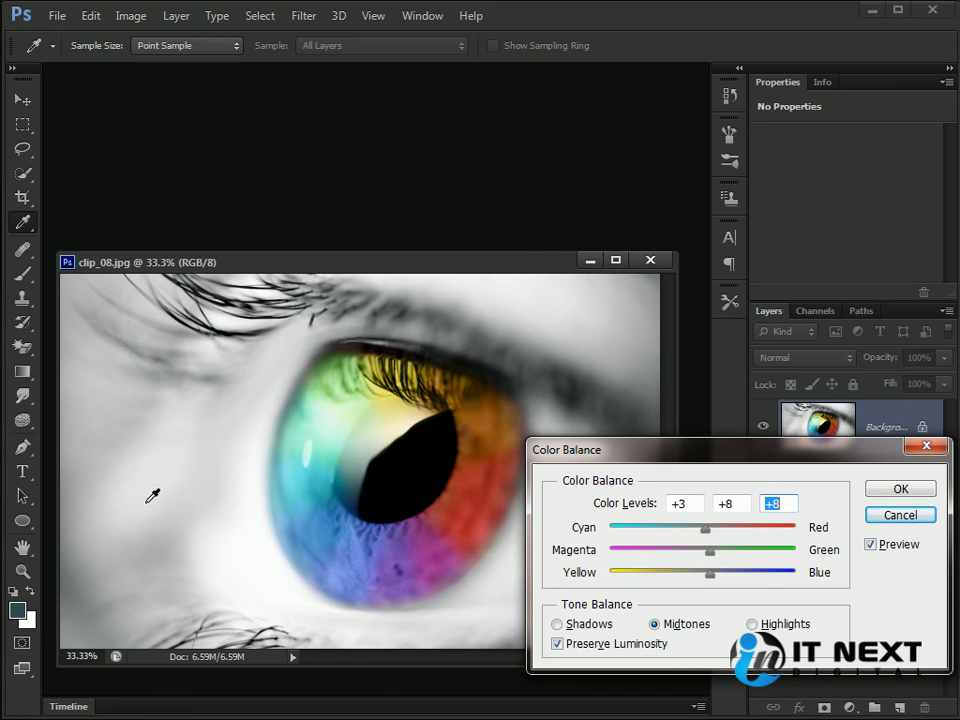
mouse_move(706, 538)
mouse_down()
mouse_move(639, 539)
mouse_move(774, 539)
mouse_move(615, 541)
mouse_move(755, 542)
mouse_move(705, 544)
mouse_up()
click(902, 517)
- Try a Master Hue/Saturation adjustment with hue -23 and saturation +12 on the eye image, and cancel it
click(130, 17)
mouse_move(290, 67)
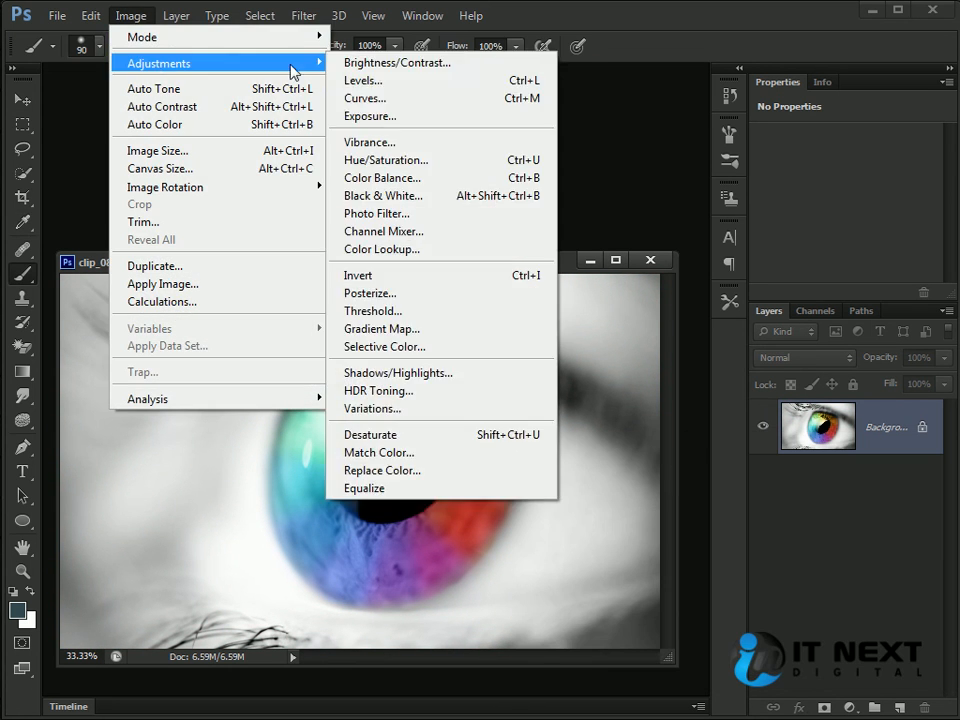
click(400, 162)
drag(726, 325, 793, 405)
drag(759, 521, 782, 568)
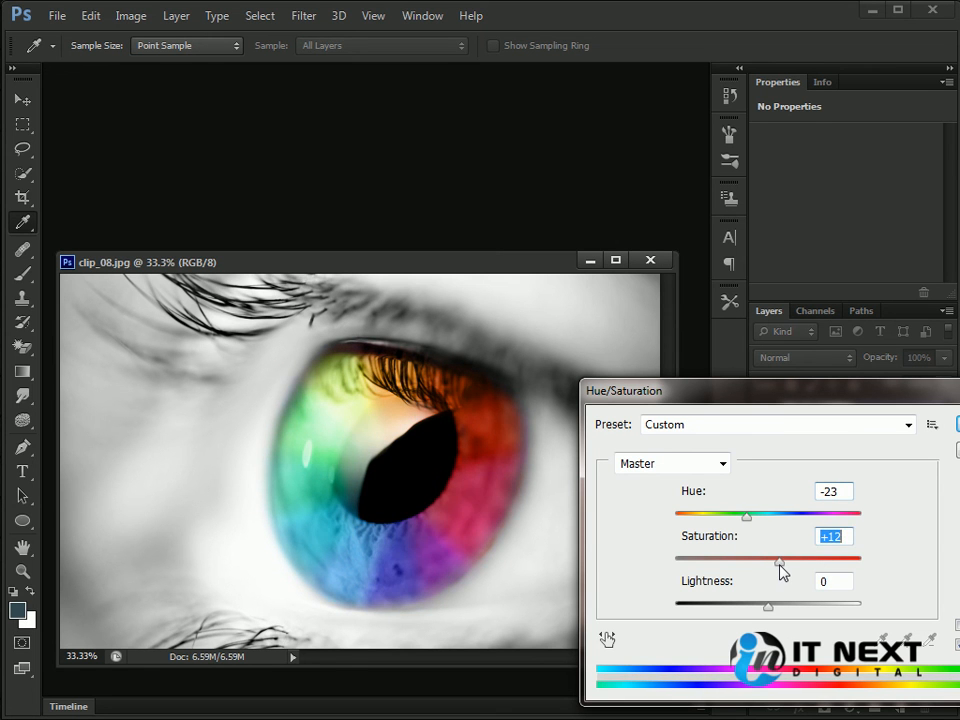
drag(778, 396, 676, 366)
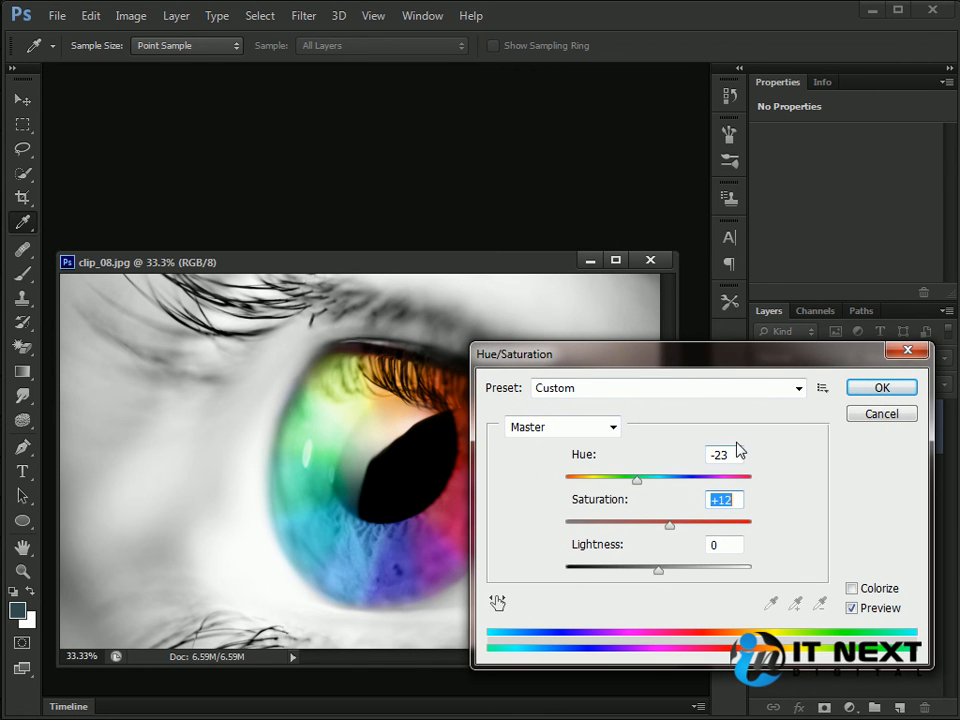
key(b)
click(872, 414)
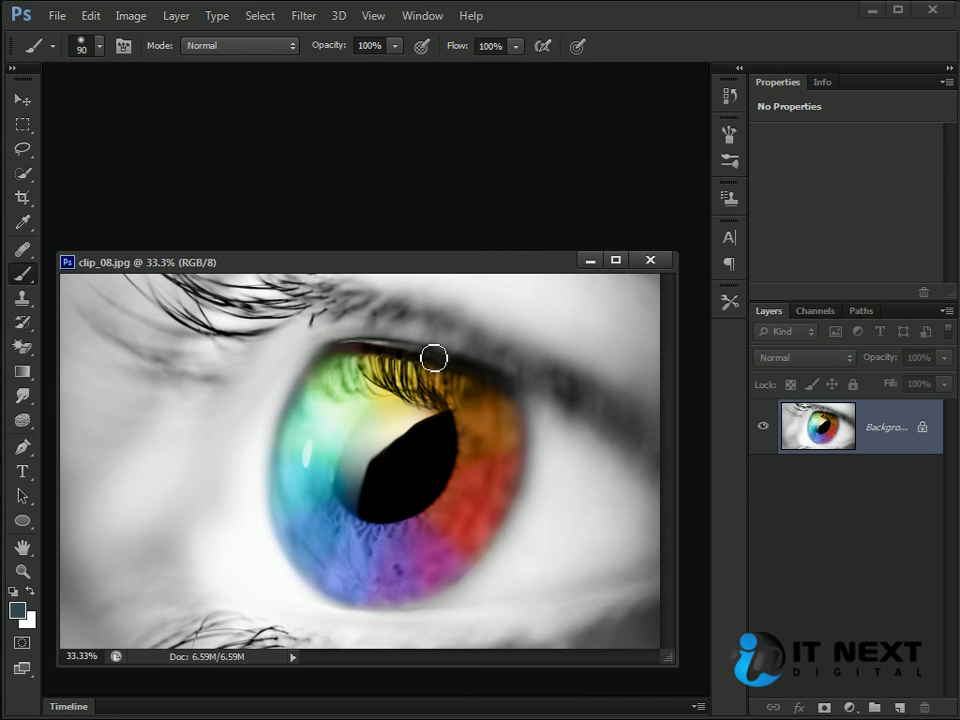